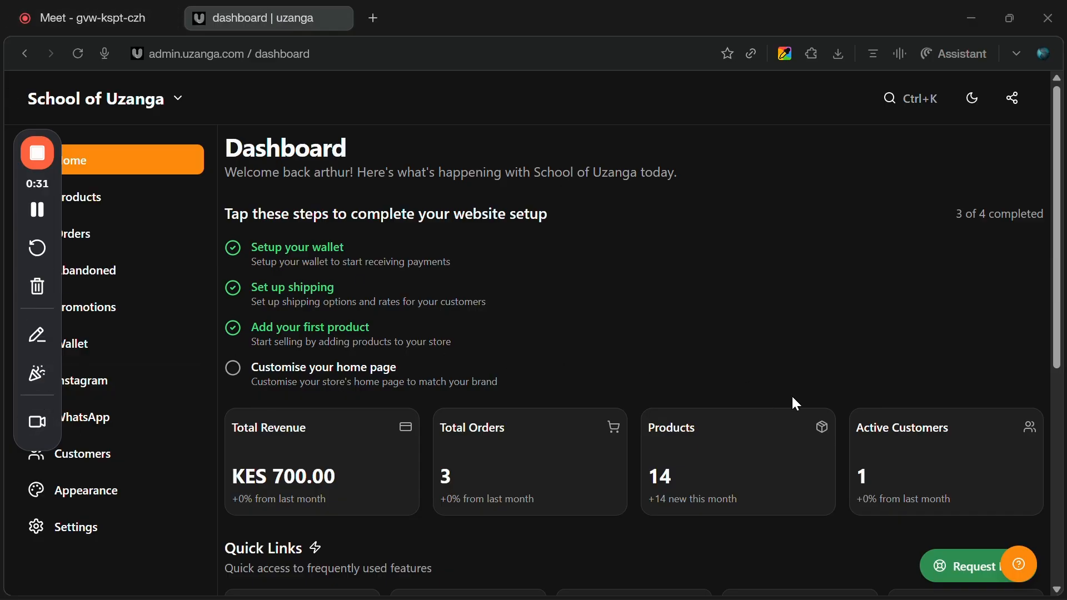
# Open the Offers page under Promotions.
pyautogui.moveTo(18, 223); pyautogui.dragTo(1017, 274)
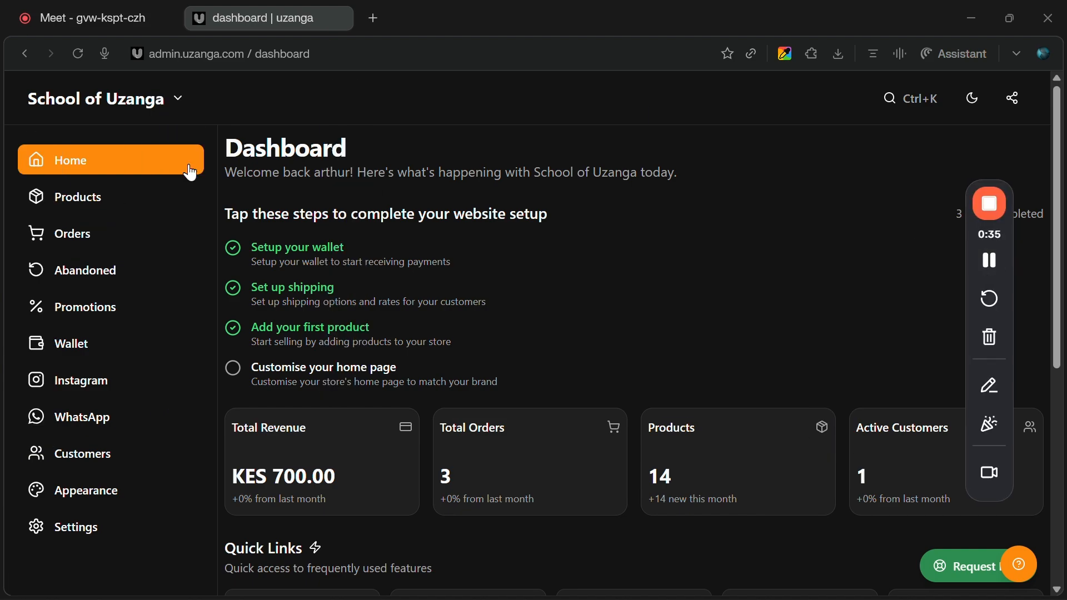
pyautogui.click(89, 305)
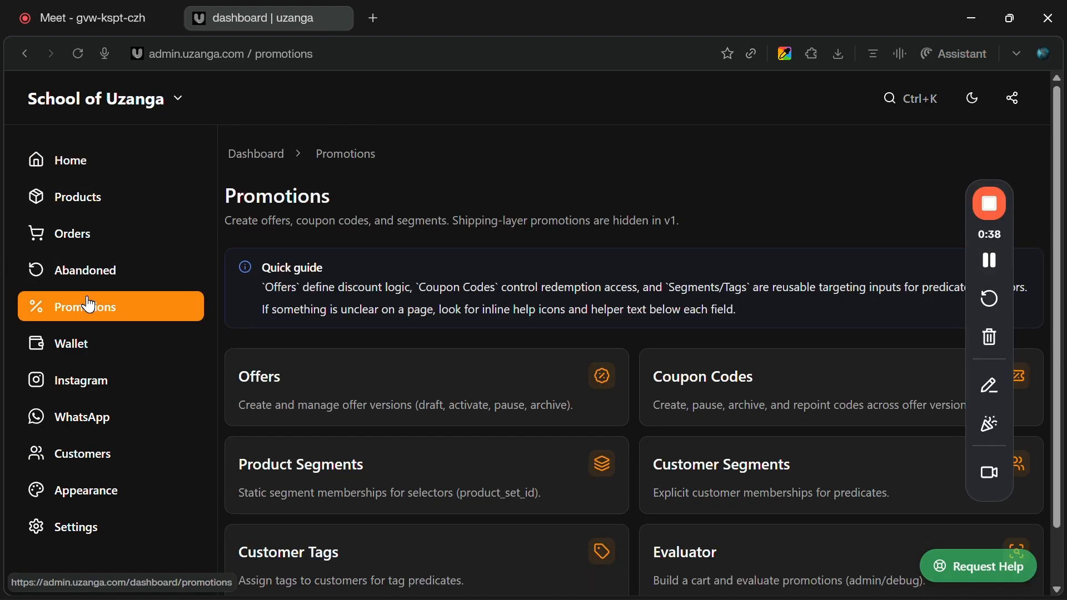
pyautogui.click(253, 391)
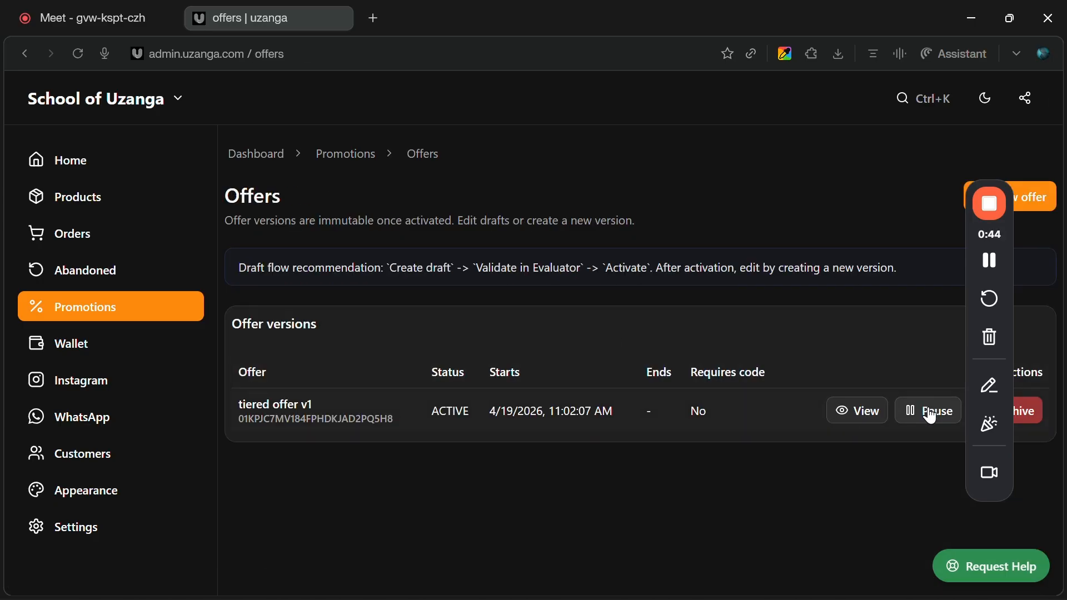
# Pause the active tiered offer v1.
pyautogui.click(932, 414)
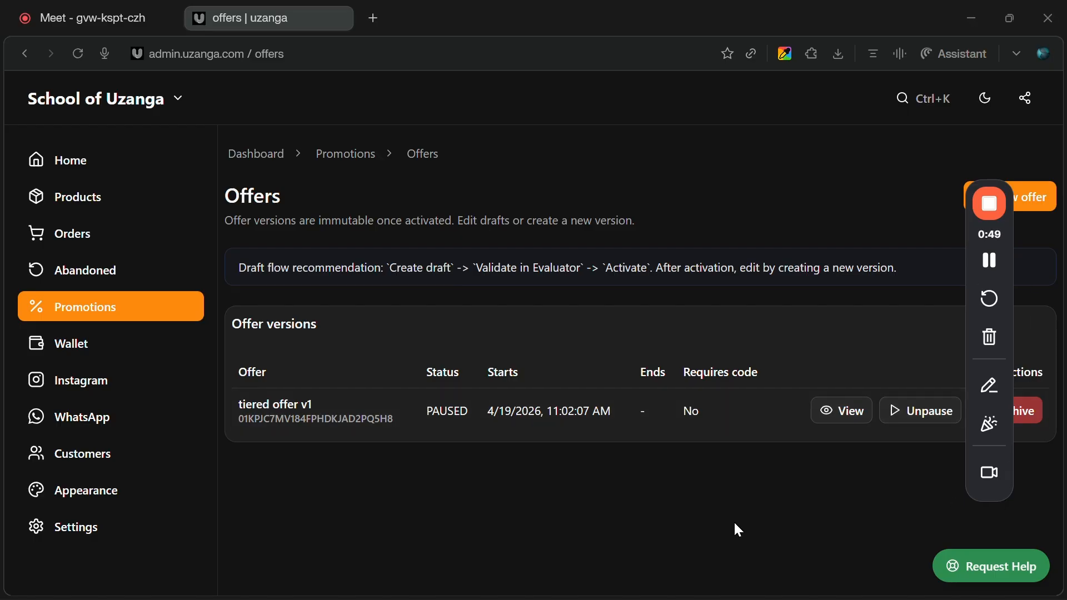
pyautogui.moveTo(1008, 251); pyautogui.dragTo(878, 257)
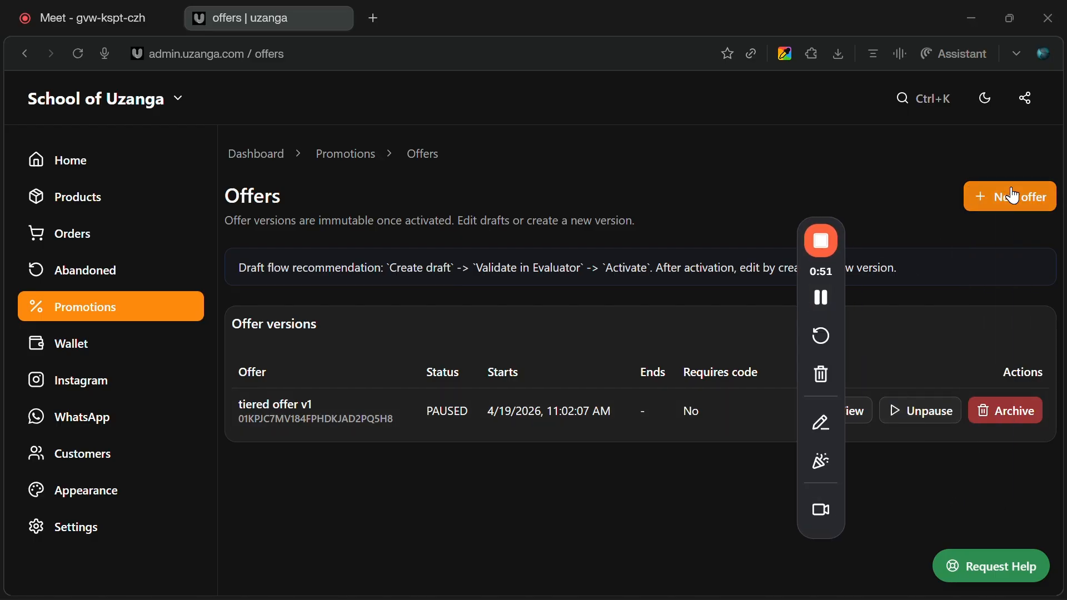
# Start a new offer and set its Offer ID to 20OFFFOR20.
pyautogui.click(998, 198)
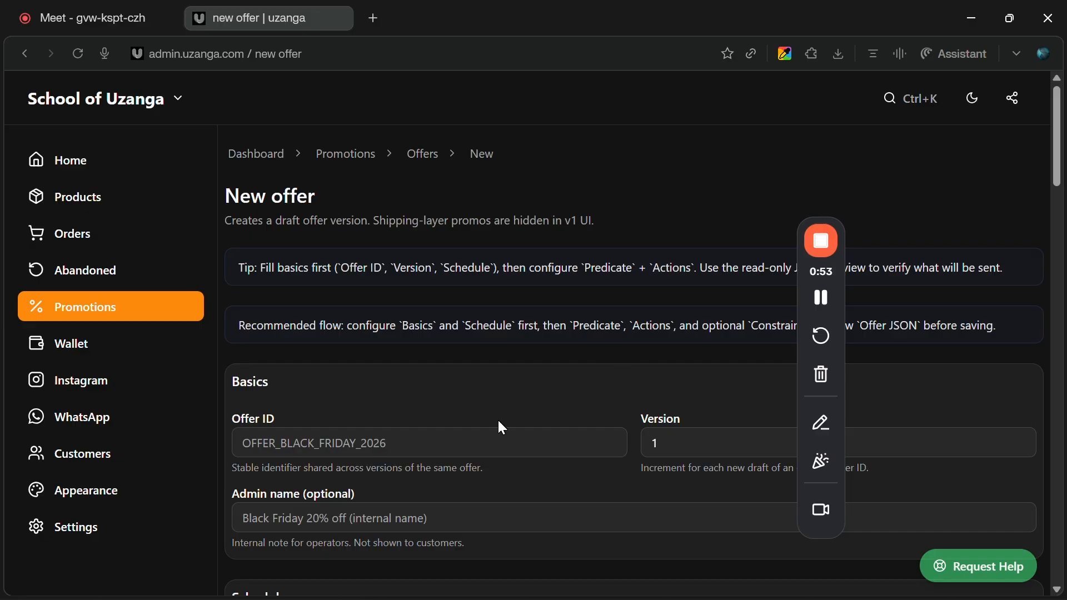
pyautogui.click(490, 434)
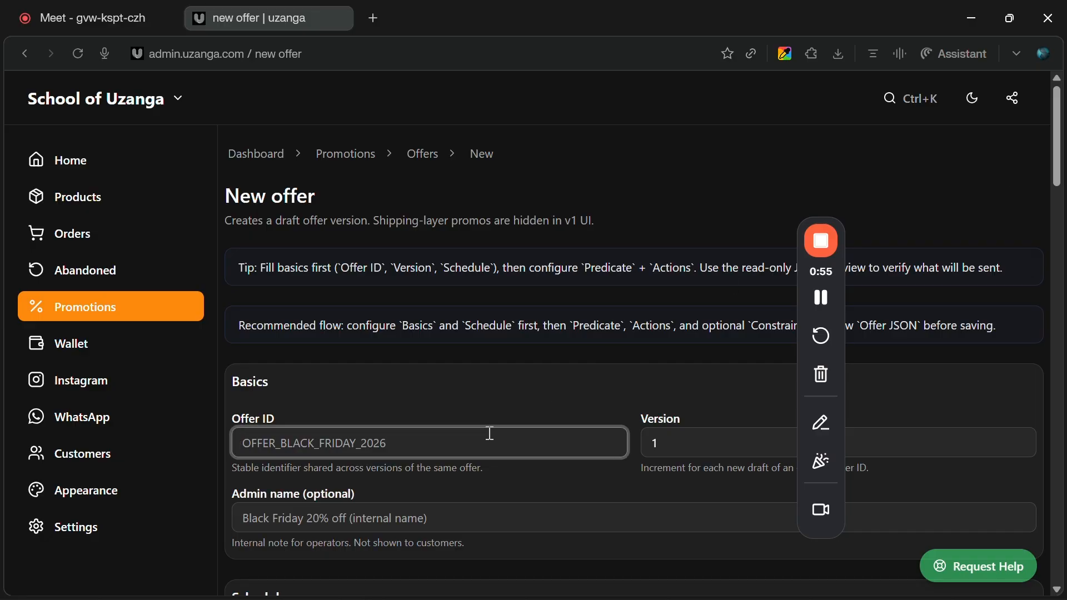
pyautogui.write('20')
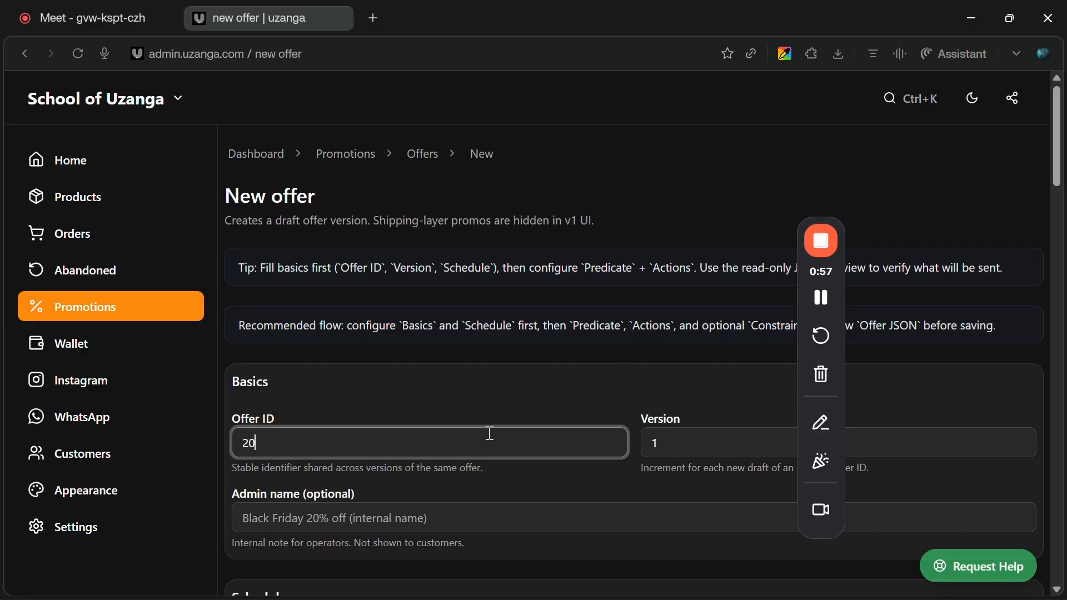
pyautogui.write('OFFFOR20')
# Copy the Offer ID and paste it as the Admin name.
pyautogui.hotkey('ctrl', 'a')
pyautogui.hotkey('ctrl', 'c')
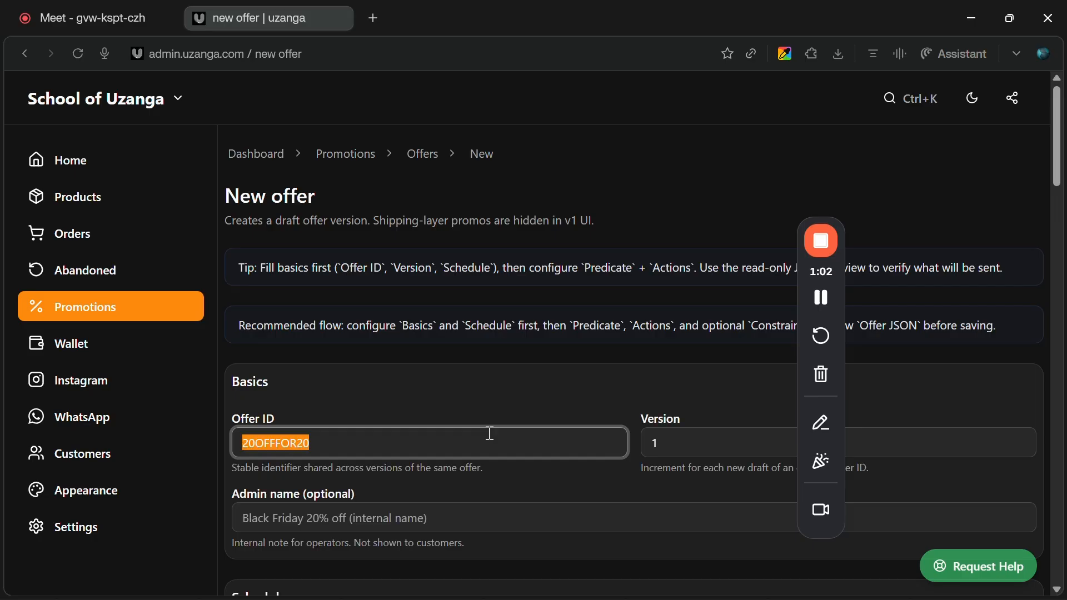
pyautogui.scroll(-2, 489, 434)
pyautogui.click(470, 398)
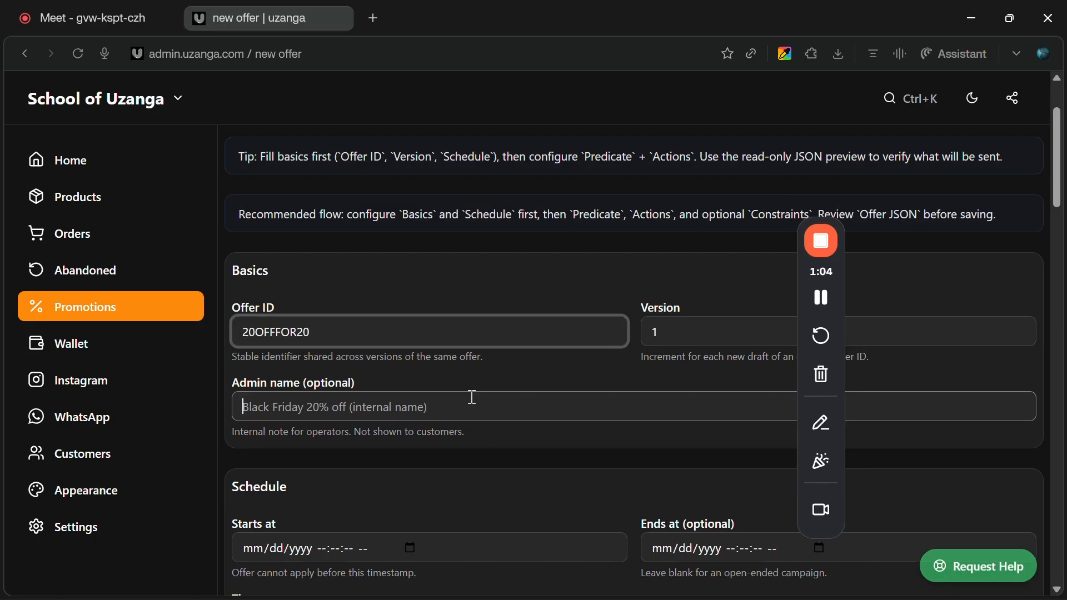
pyautogui.hotkey('ctrl', 'v')
# Set the offer's start date to April 20, 2026.
pyautogui.scroll(-3, 470, 397)
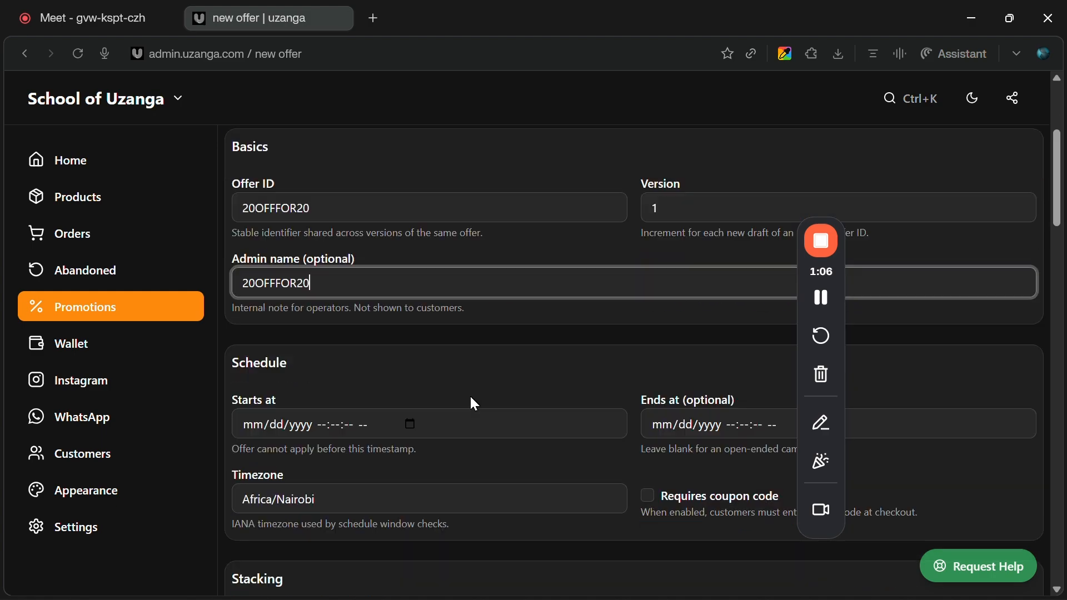
pyautogui.scroll(-1, 476, 404)
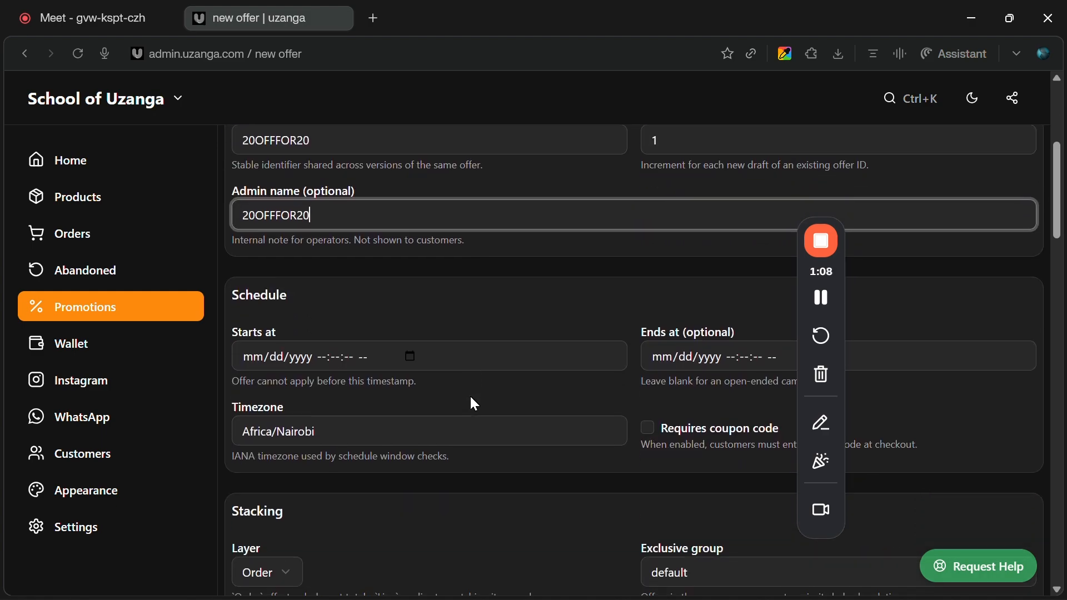
pyautogui.click(409, 362)
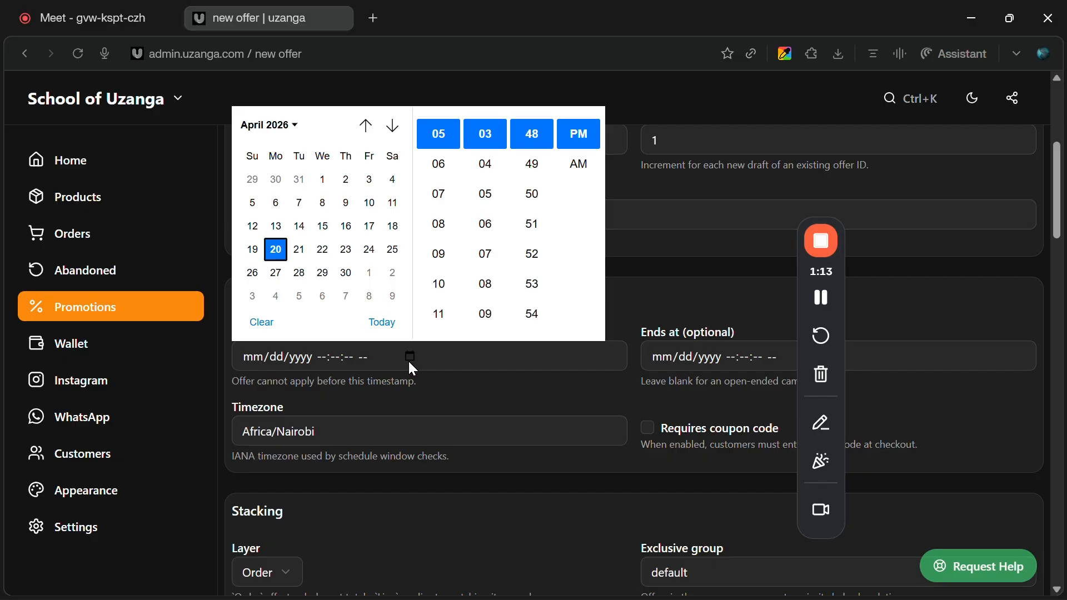
pyautogui.click(280, 255)
pyautogui.click(649, 295)
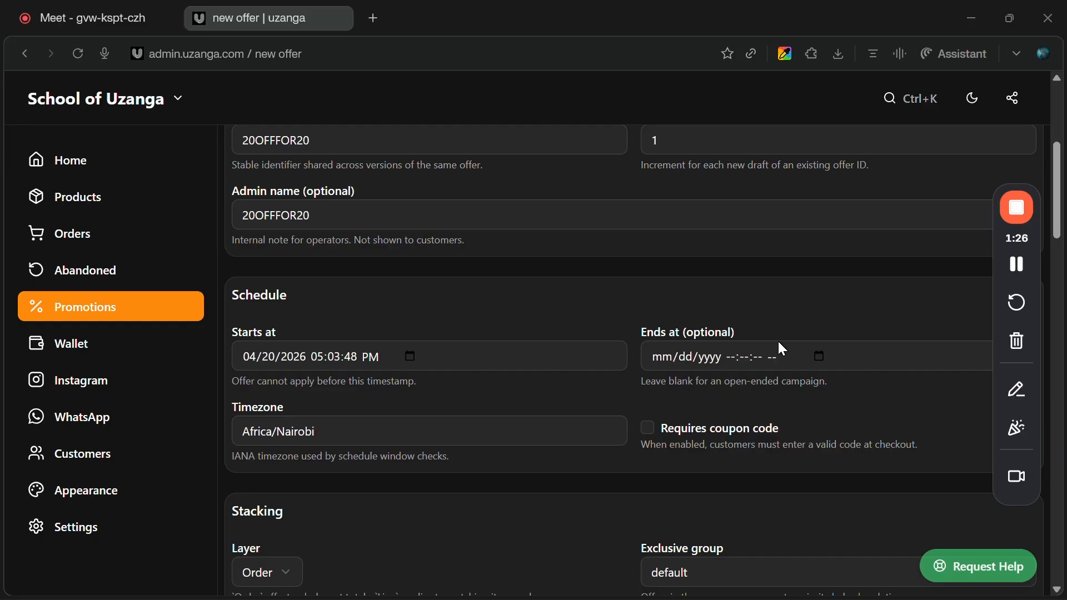
# Set the offer's end date to April 22, 2026.
pyautogui.click(819, 355)
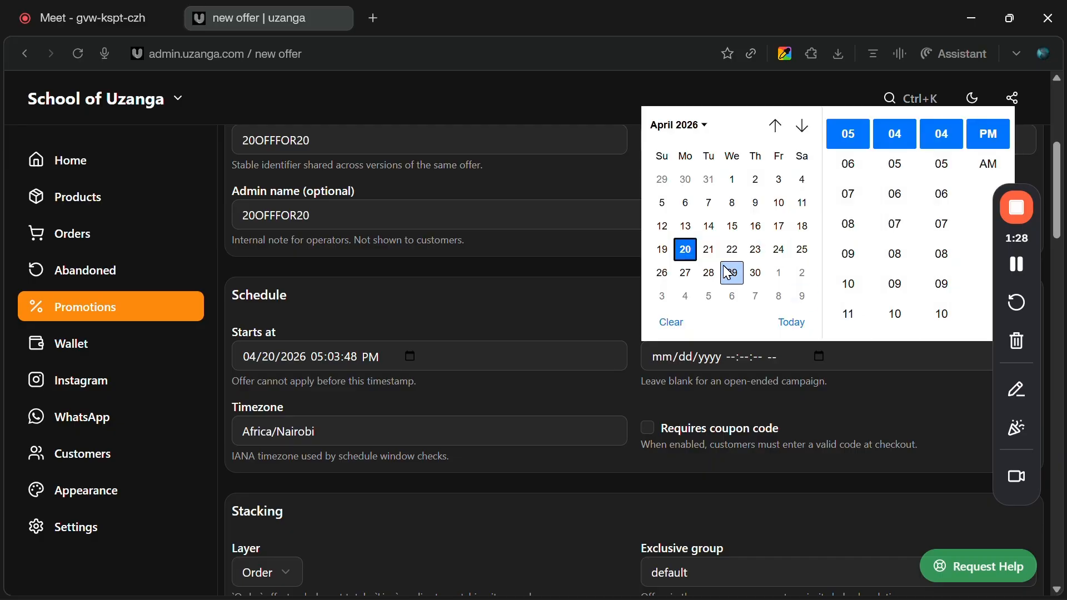
pyautogui.click(735, 250)
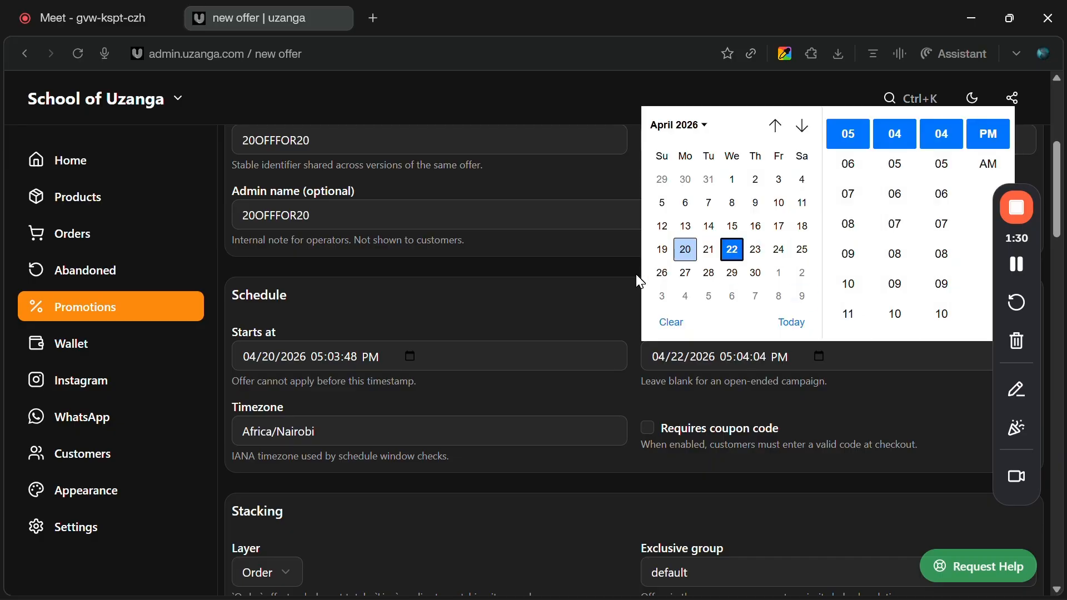
pyautogui.click(600, 309)
# Review the stacking settings and browse the predicate's condition options without changing the selection.
pyautogui.scroll(-3, 598, 304)
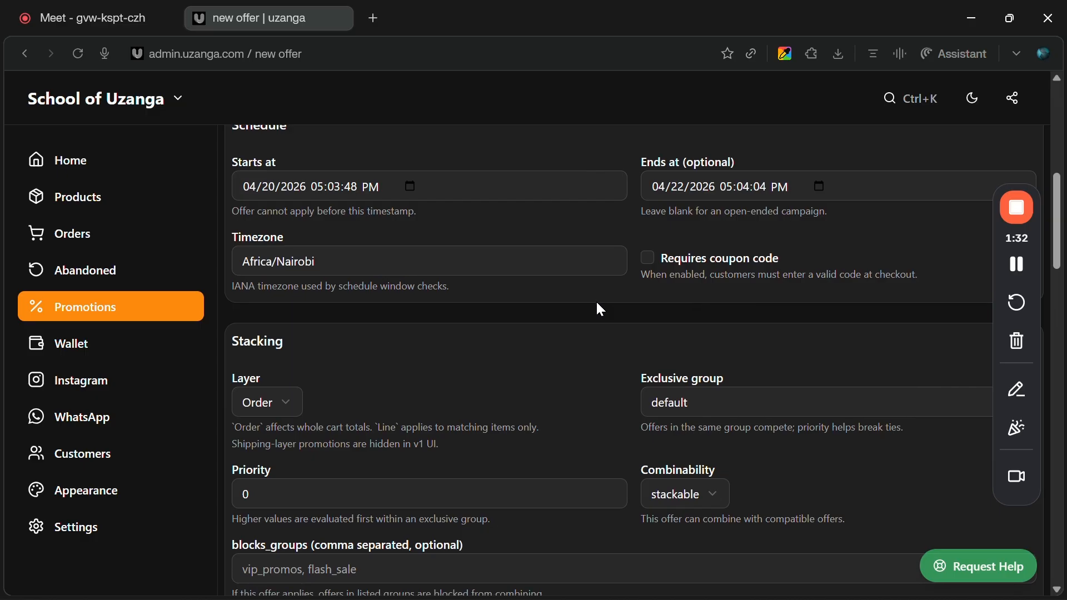
pyautogui.scroll(-1, 598, 305)
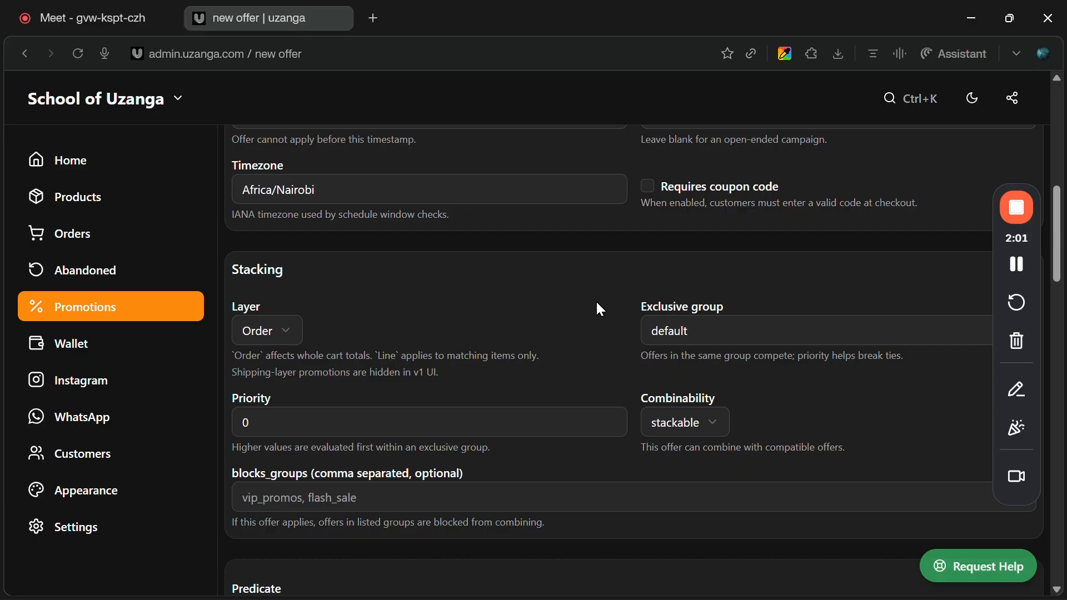
pyautogui.scroll(-3, 601, 310)
pyautogui.scroll(2, 601, 310)
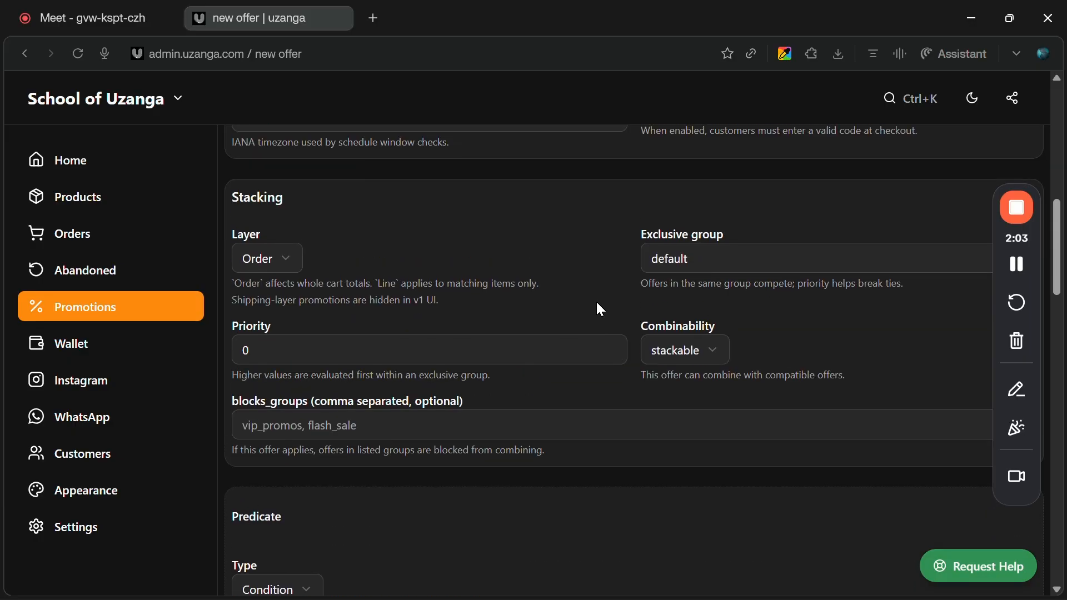
pyautogui.scroll(-1, 597, 303)
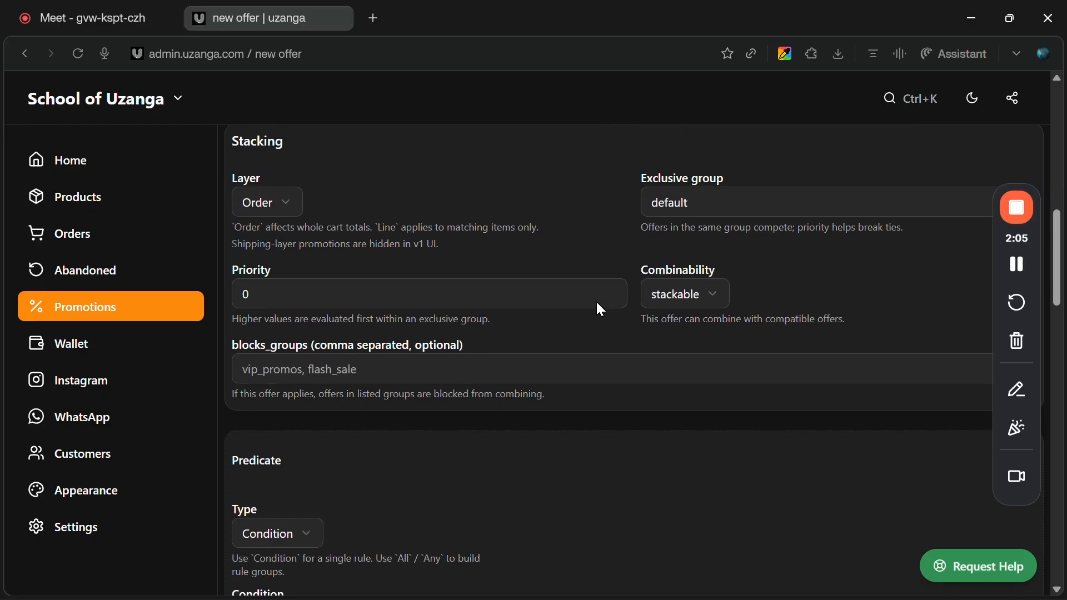
pyautogui.scroll(-5, 599, 302)
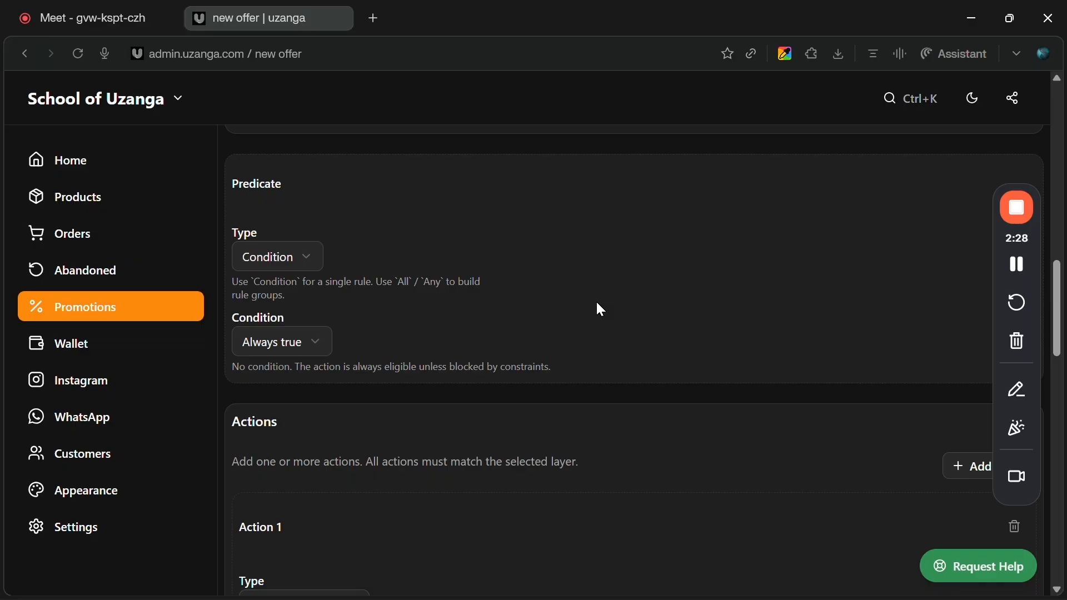
pyautogui.click(300, 356)
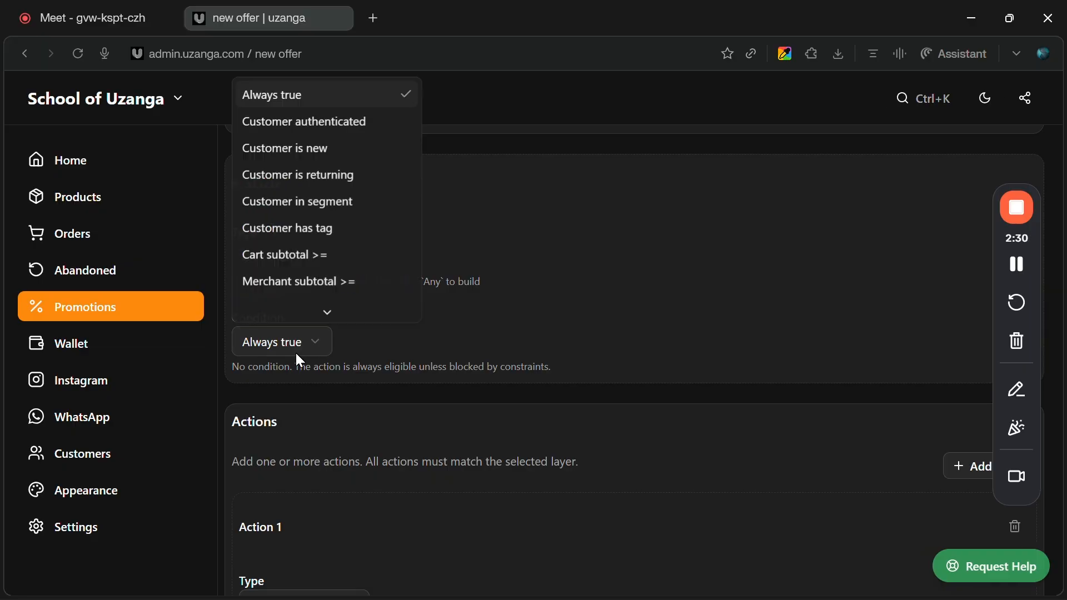
pyautogui.scroll(-3, 326, 259)
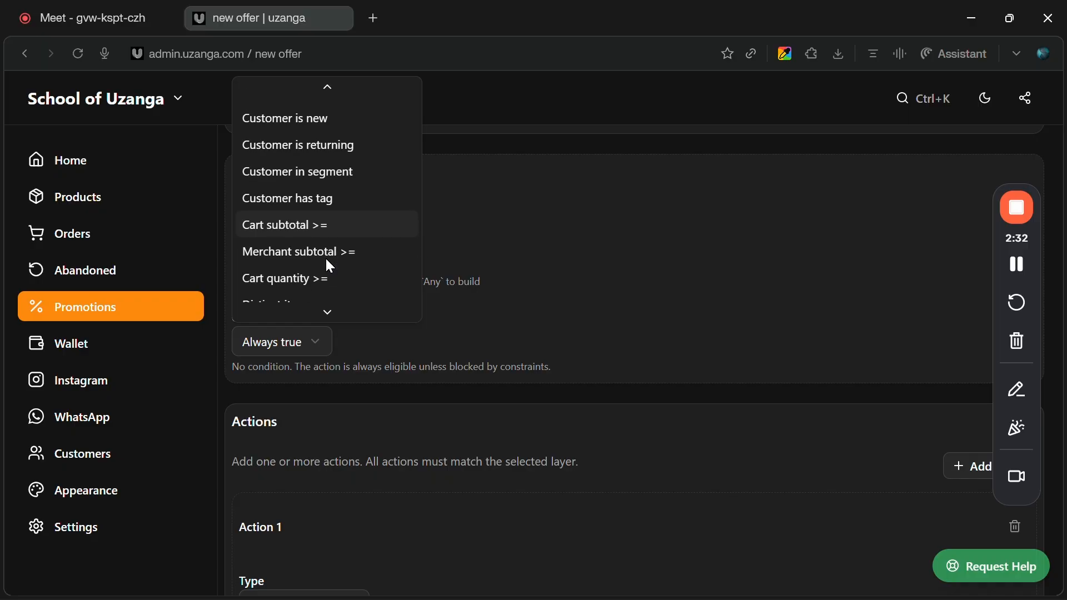
pyautogui.scroll(3, 326, 259)
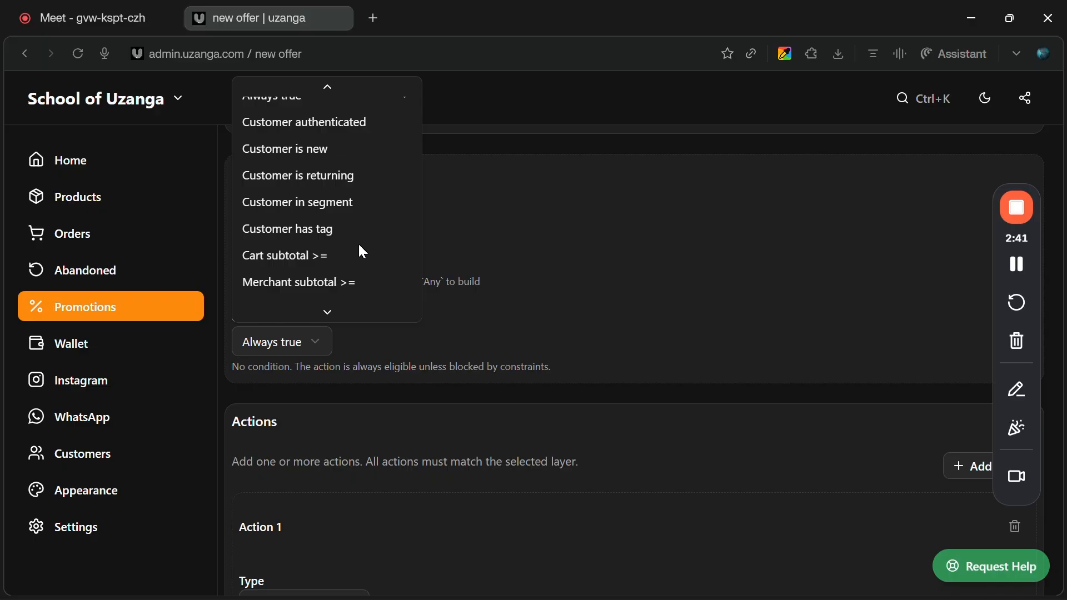
pyautogui.click(518, 261)
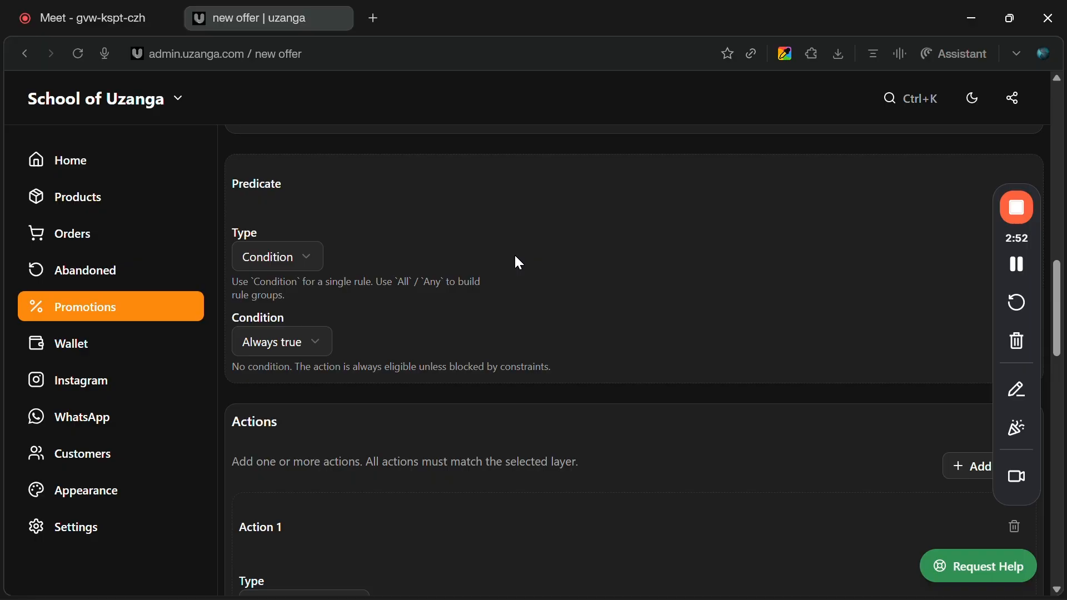
pyautogui.scroll(5, 518, 263)
pyautogui.scroll(4, 516, 259)
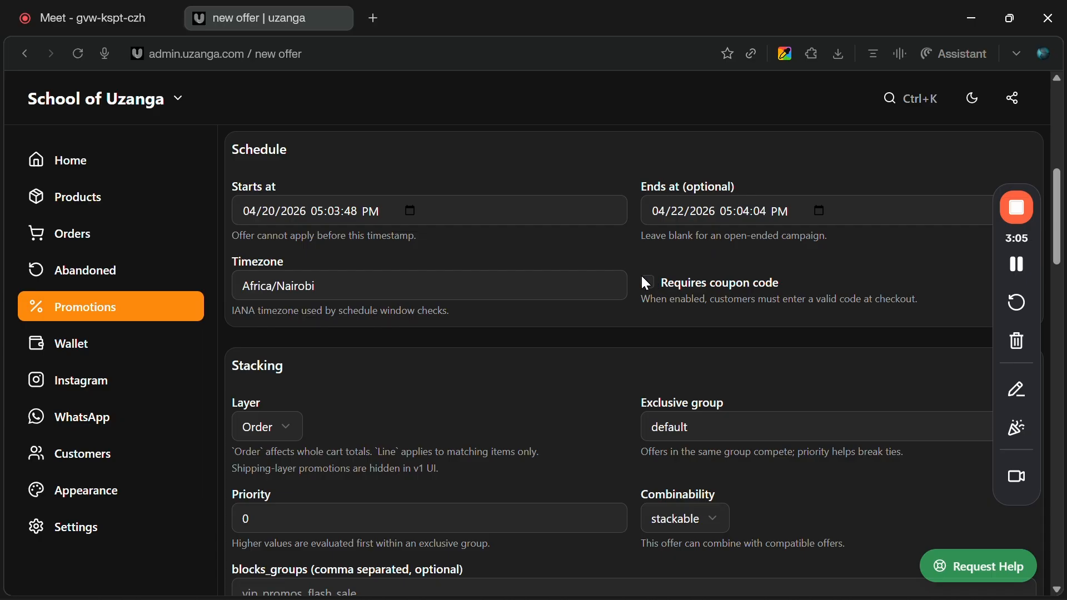
pyautogui.hotkey('ctrl', 'Tab')
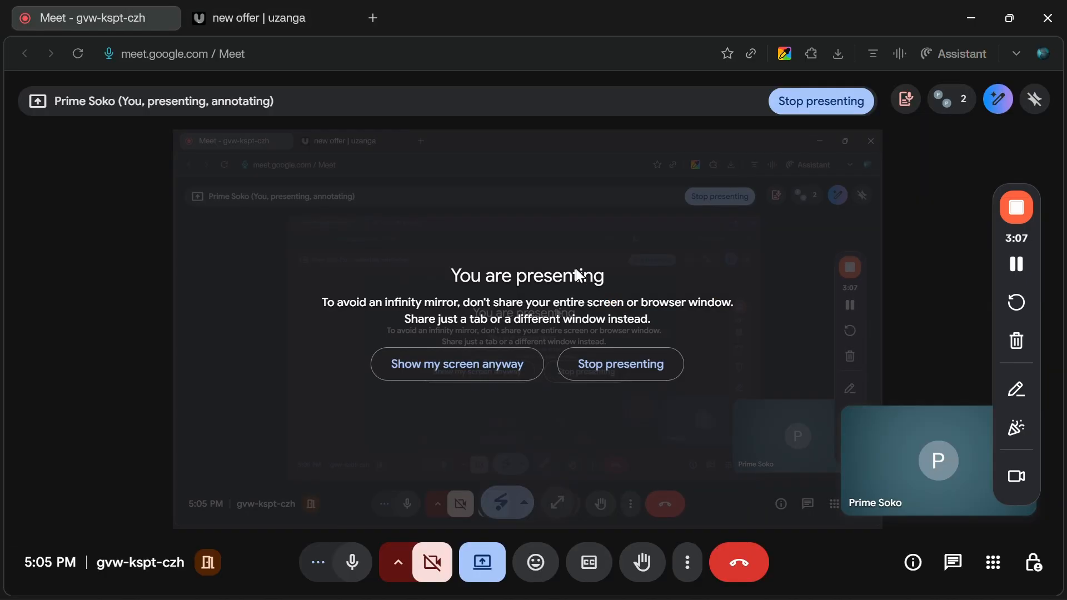
pyautogui.click(302, 33)
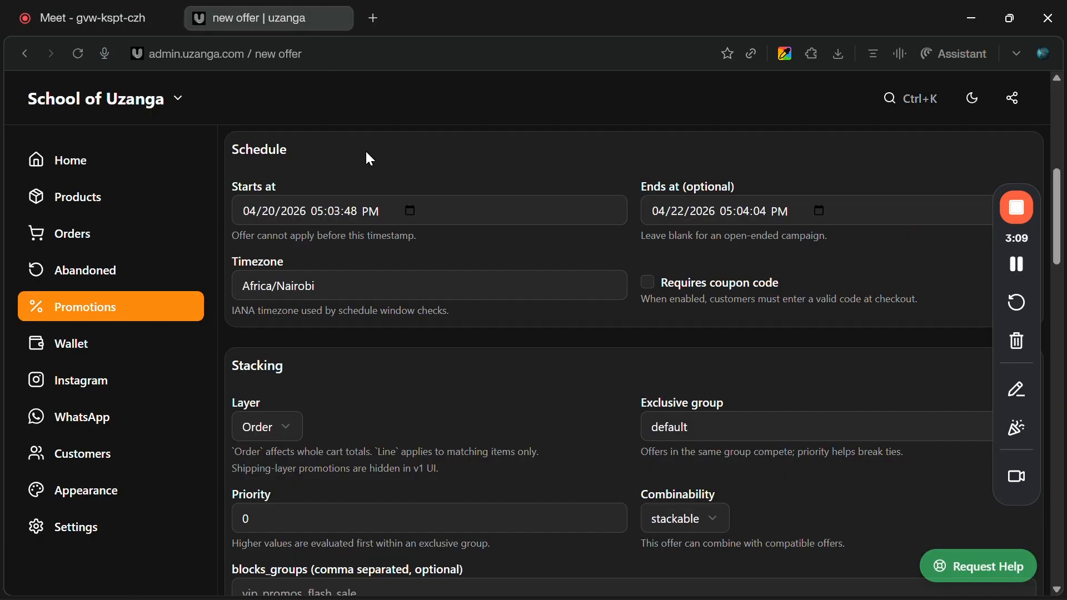
# Examine the action type options for Action 1 without changing the type.
pyautogui.scroll(-6, 400, 380)
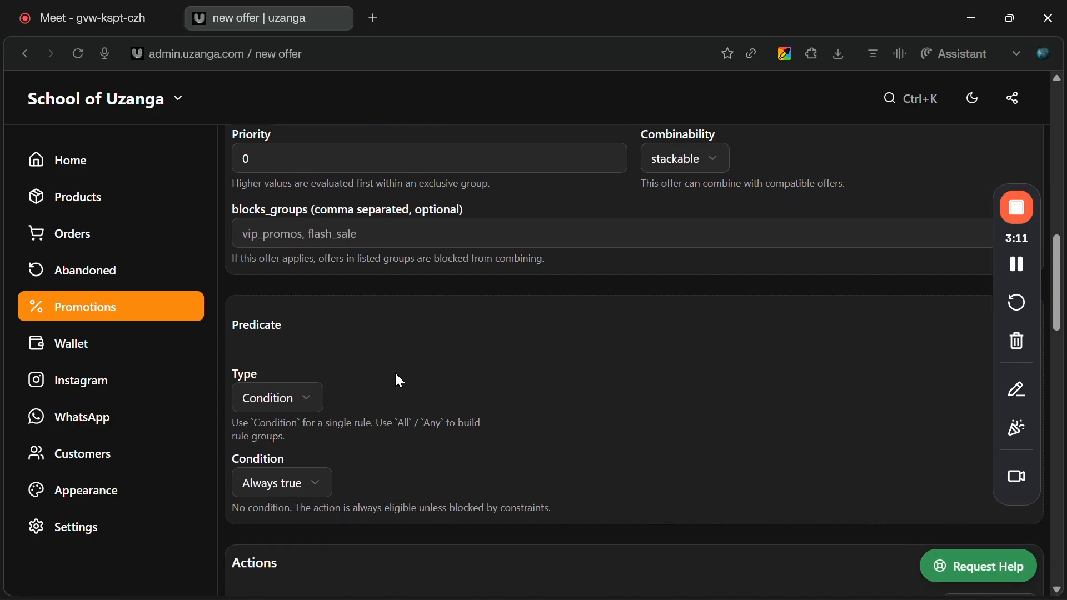
pyautogui.scroll(-2, 399, 380)
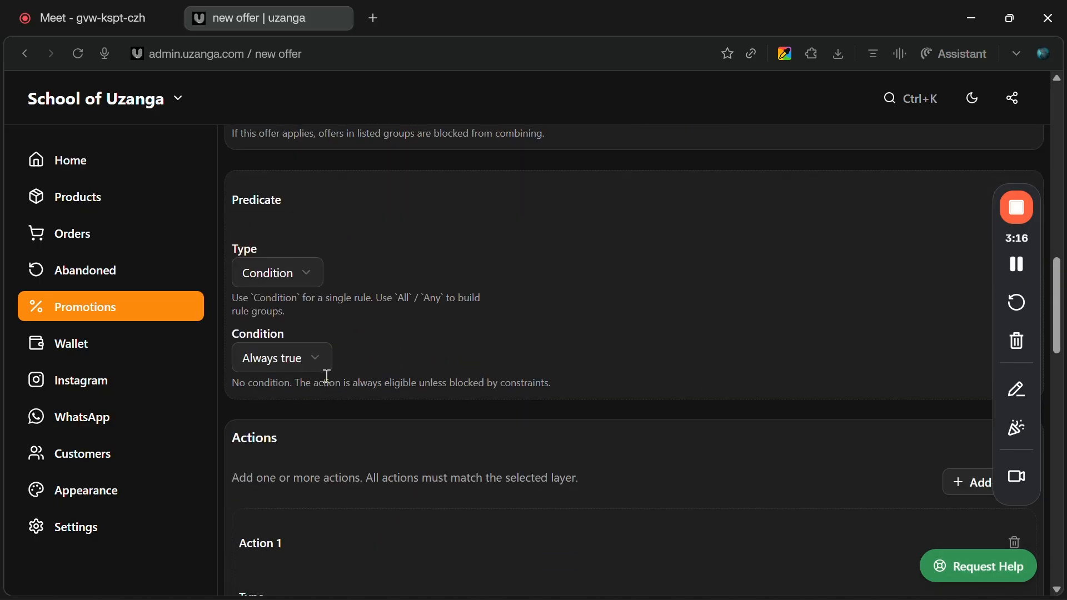
pyautogui.scroll(-5, 402, 359)
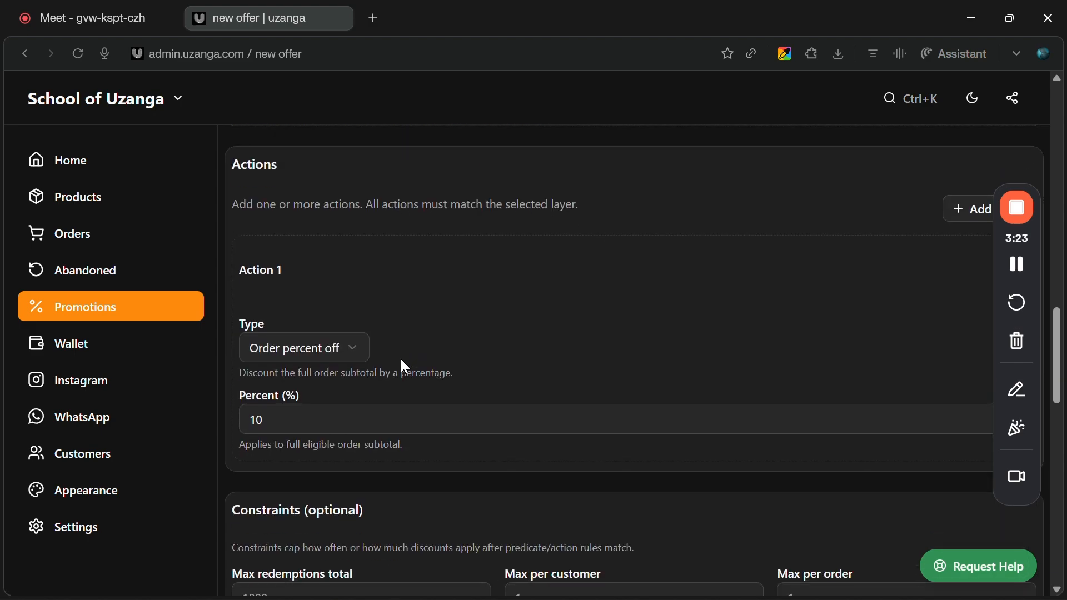
pyautogui.click(328, 348)
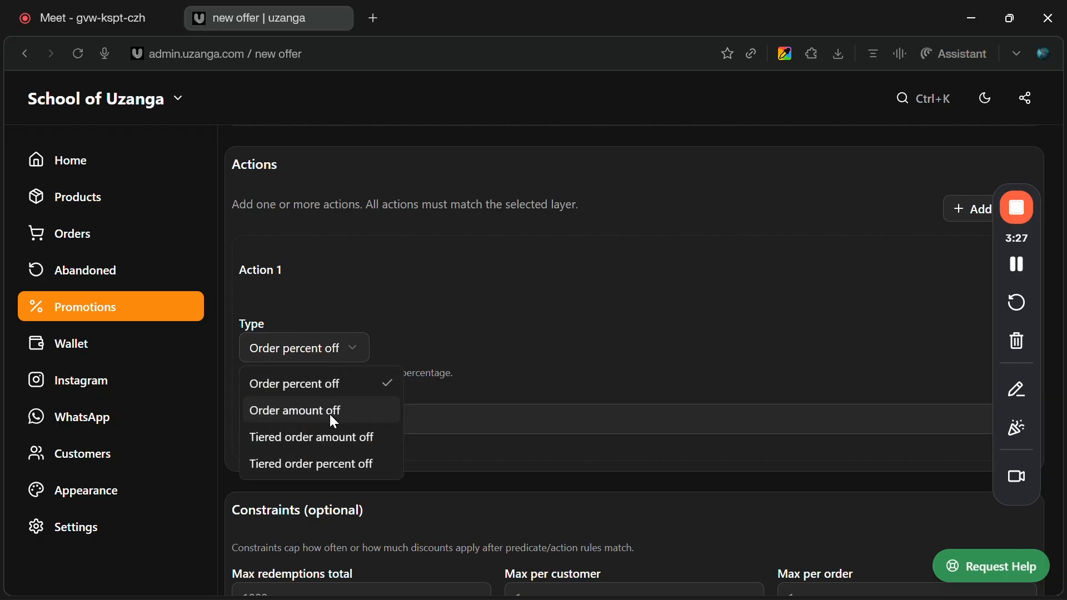
pyautogui.click(508, 340)
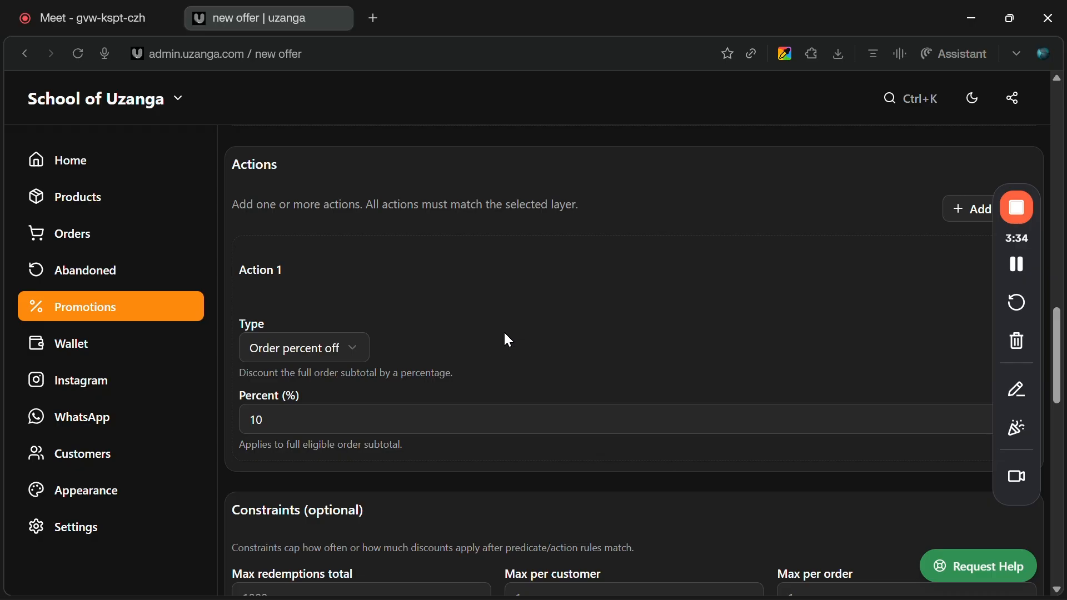
# Set Action 1's order discount percent to 20.
pyautogui.click(464, 408)
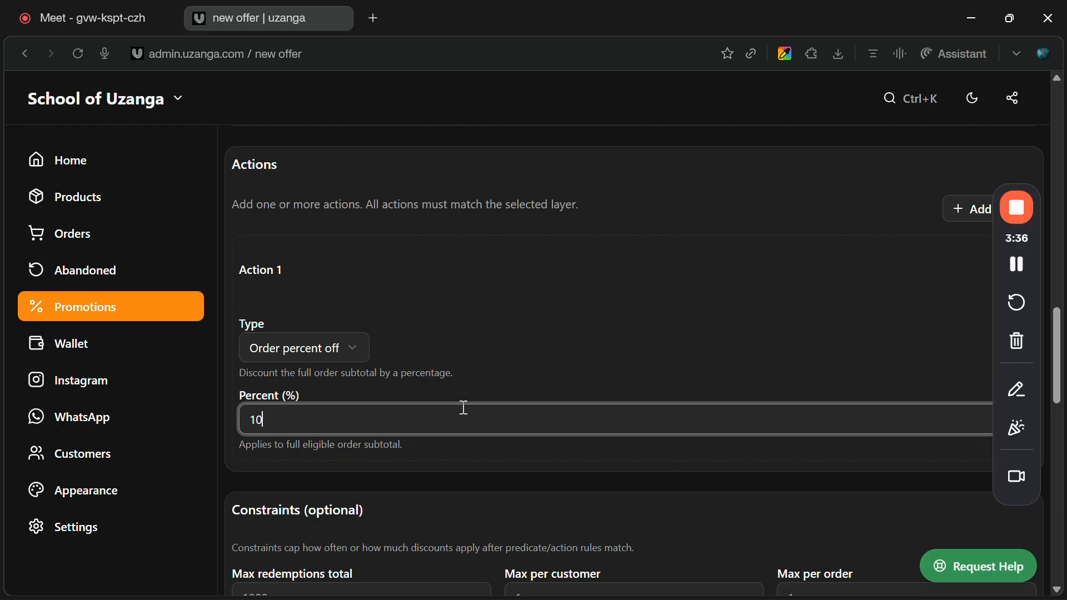
pyautogui.press('BackSpace')
pyautogui.press('BackSpace')
pyautogui.write('20')
pyautogui.scroll(-5, 512, 389)
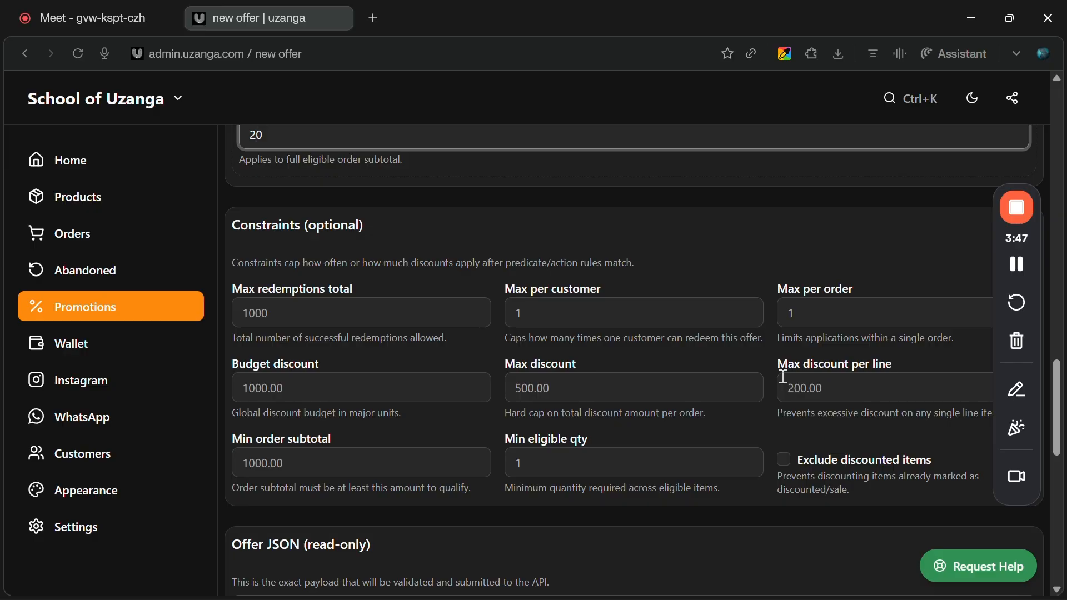
# Set the offer's maximum total redemptions to 20.
pyautogui.click(899, 314)
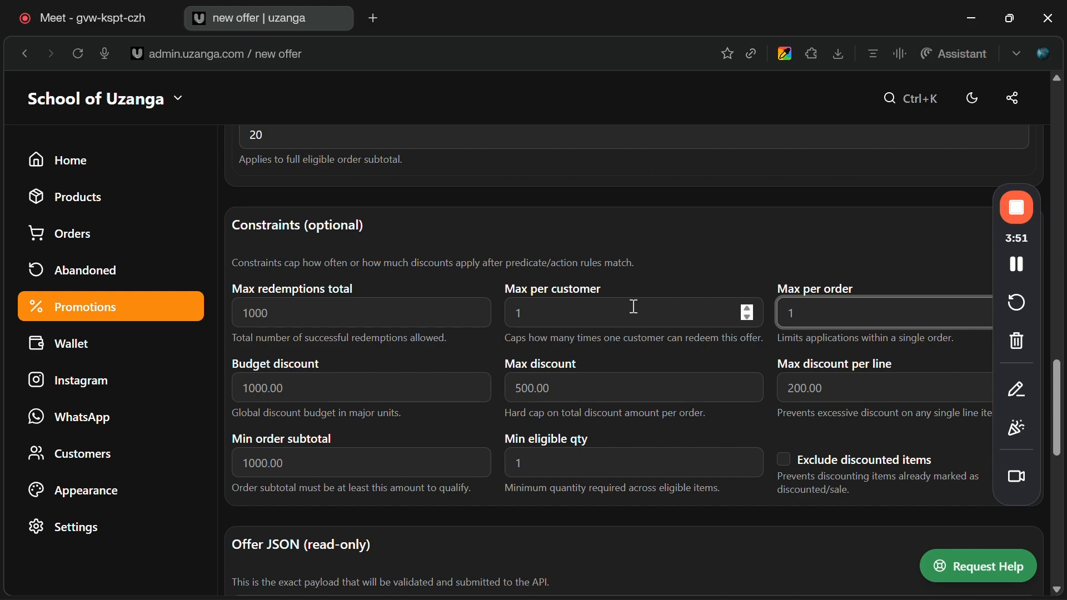
pyautogui.scroll(-1, 628, 308)
pyautogui.scroll(1, 627, 307)
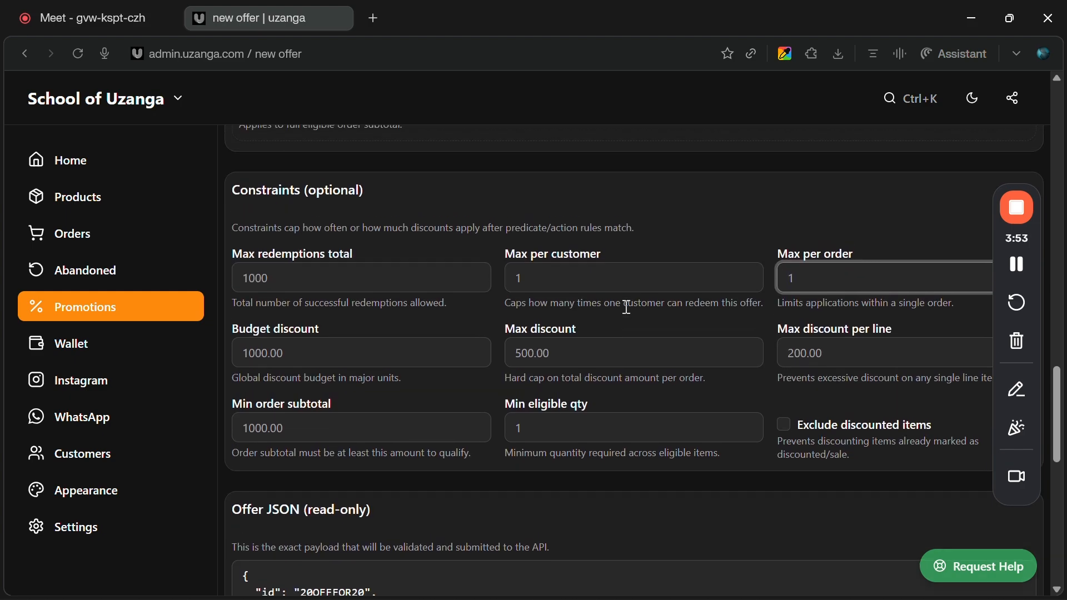
pyautogui.click(392, 290)
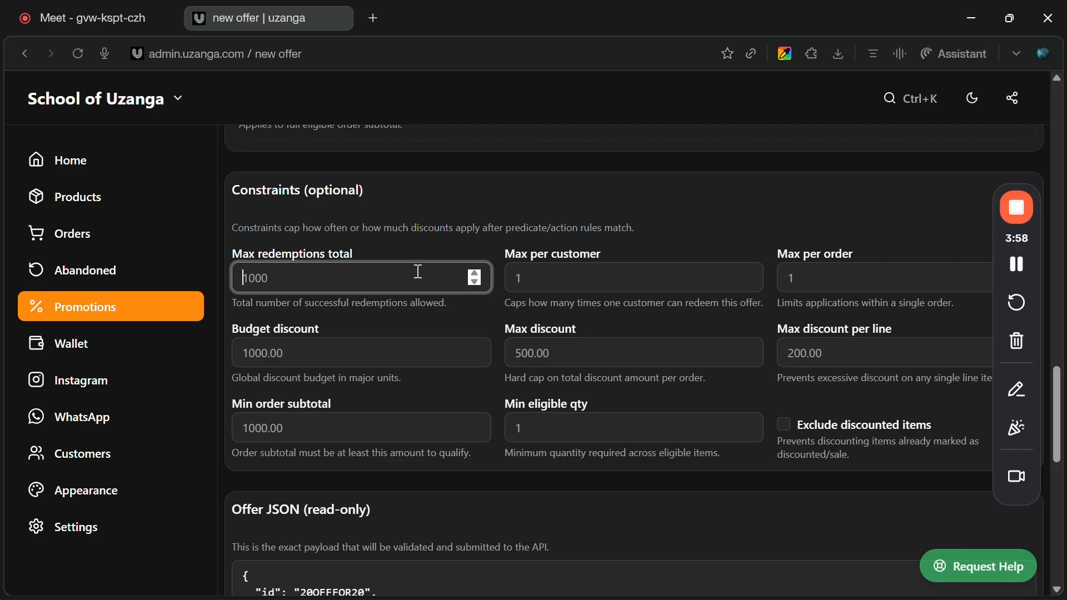
pyautogui.write('20')
# Review the whole offer form and the read-only offer JSON payload.
pyautogui.scroll(-2, 446, 285)
pyautogui.scroll(-2, 448, 291)
pyautogui.scroll(12, 448, 290)
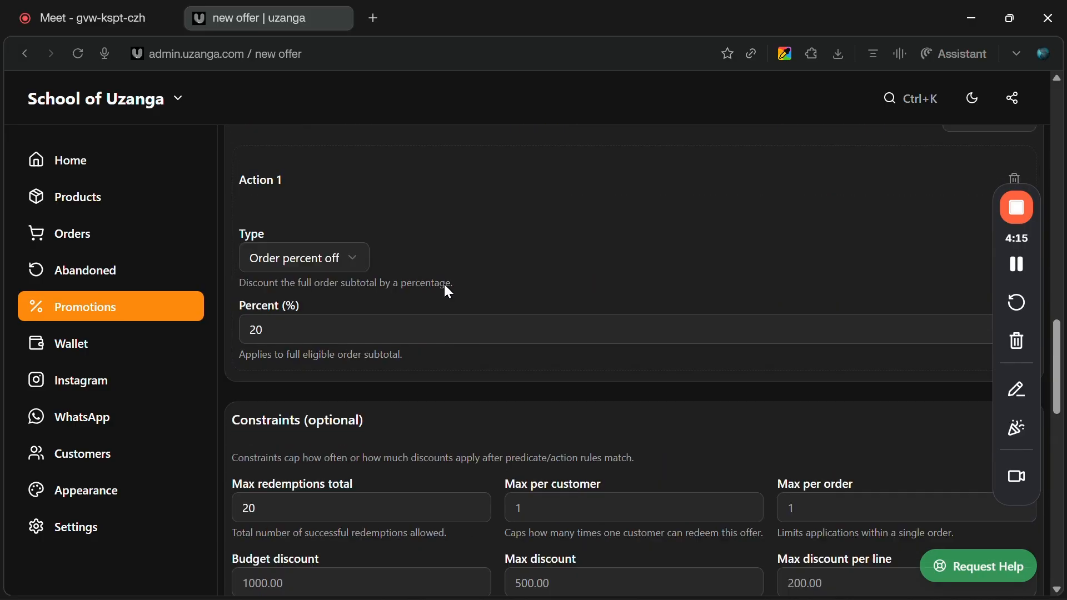
pyautogui.scroll(4, 448, 291)
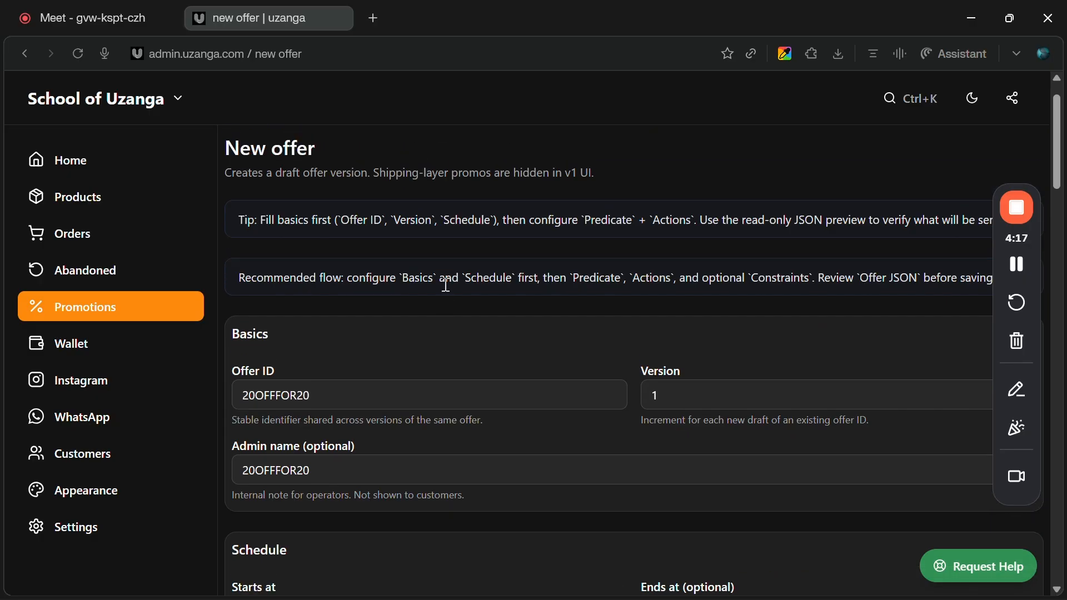
pyautogui.scroll(-2, 304, 272)
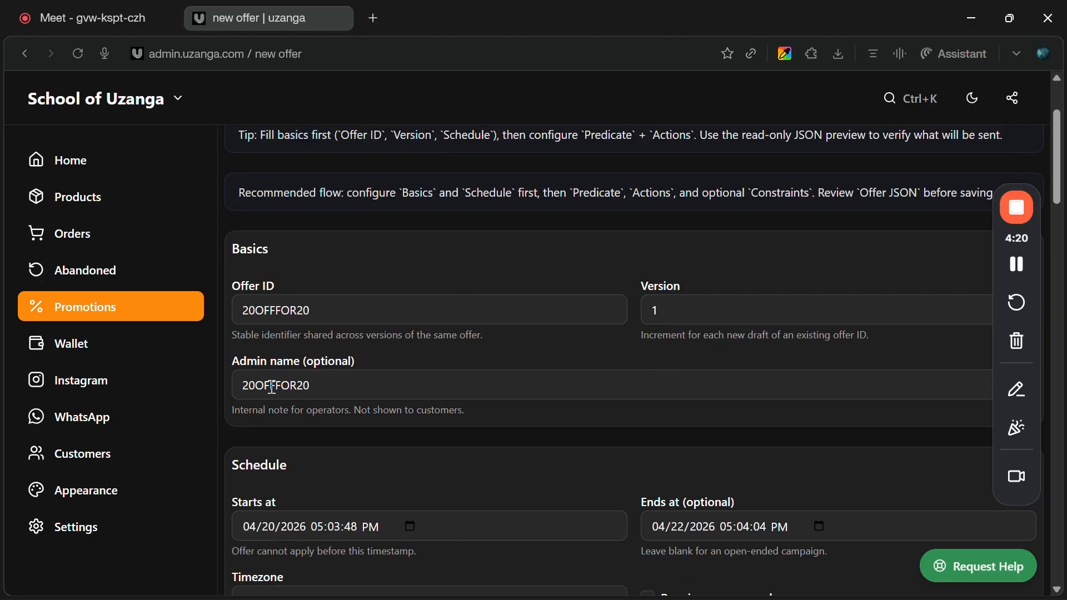
pyautogui.scroll(-3, 267, 381)
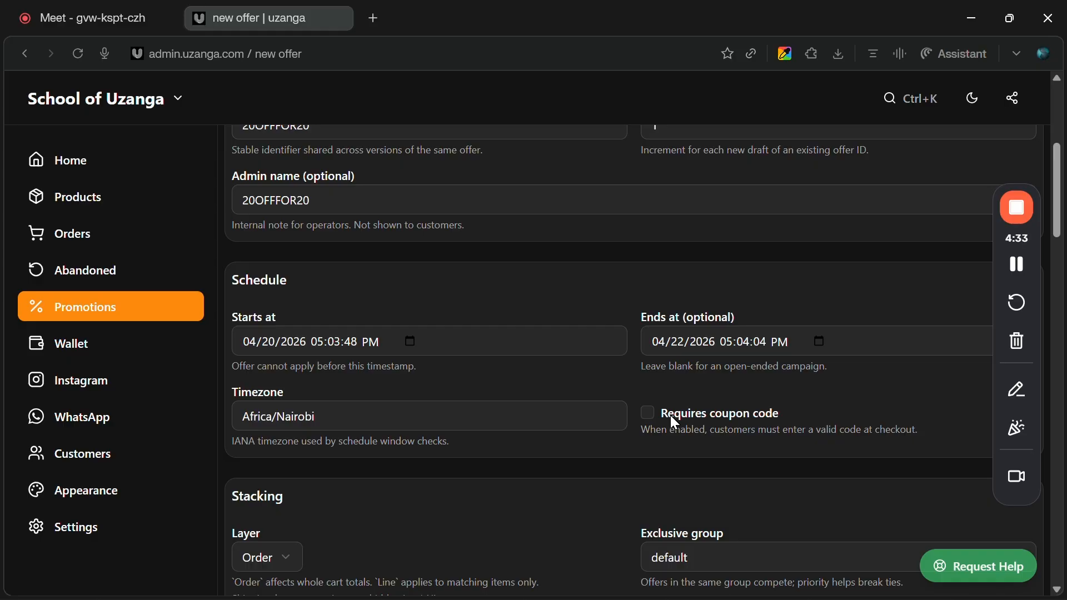
pyautogui.scroll(-1, 670, 417)
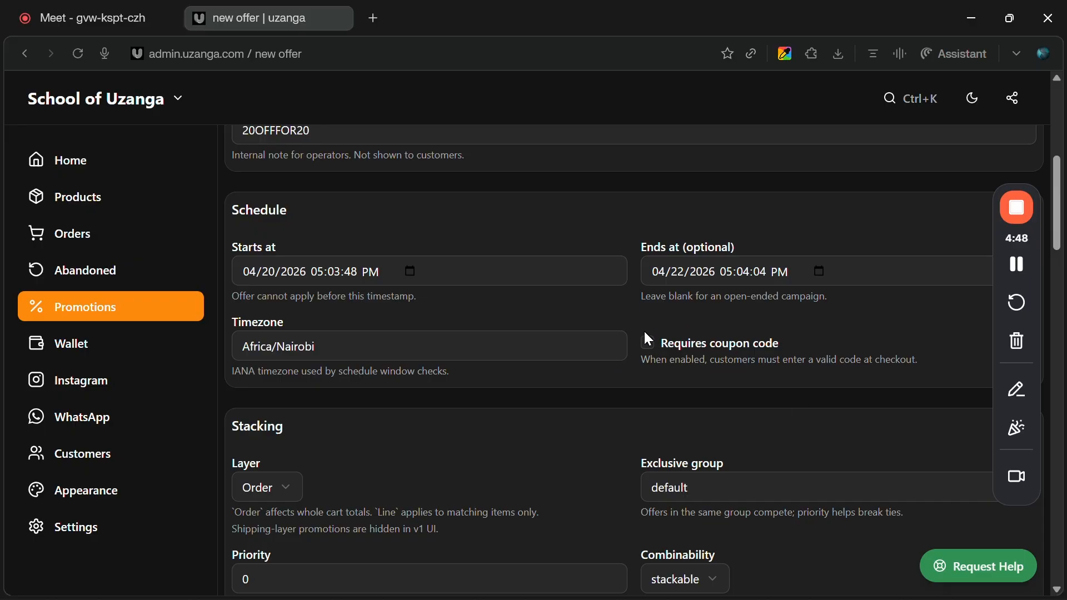
pyautogui.scroll(-12, 696, 415)
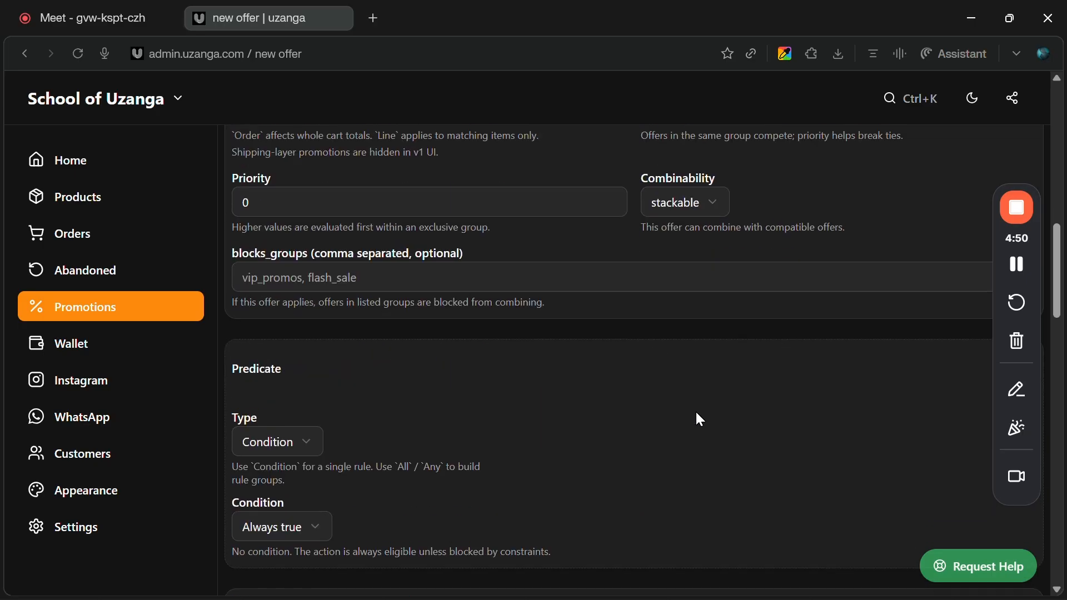
pyautogui.scroll(-7, 697, 414)
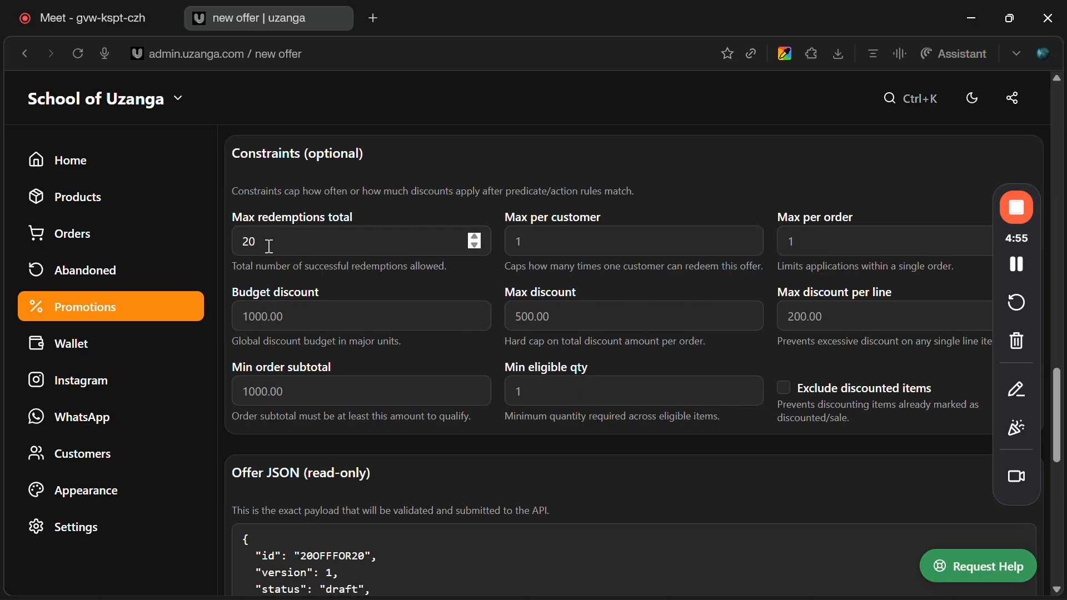
pyautogui.scroll(2, 268, 246)
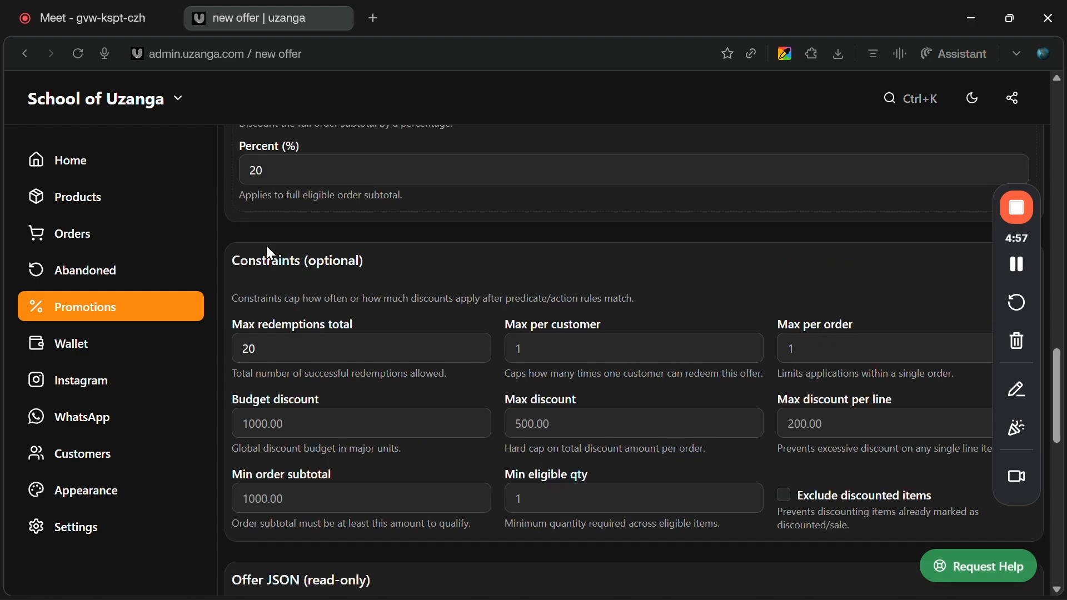
pyautogui.scroll(-3, 268, 246)
pyautogui.scroll(-10, 268, 247)
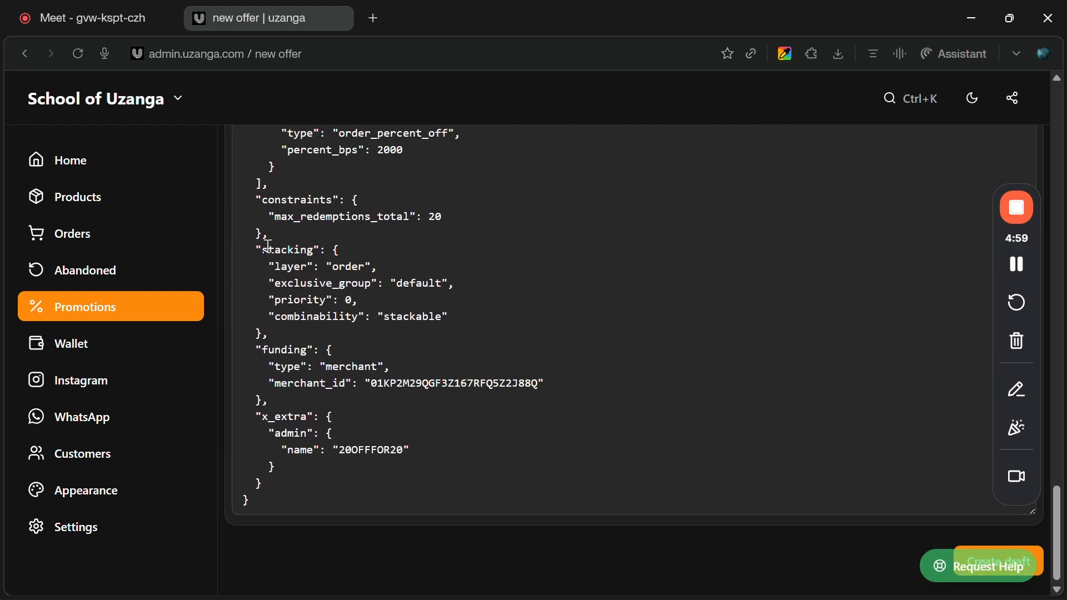
pyautogui.scroll(1, 702, 384)
pyautogui.scroll(1, 701, 384)
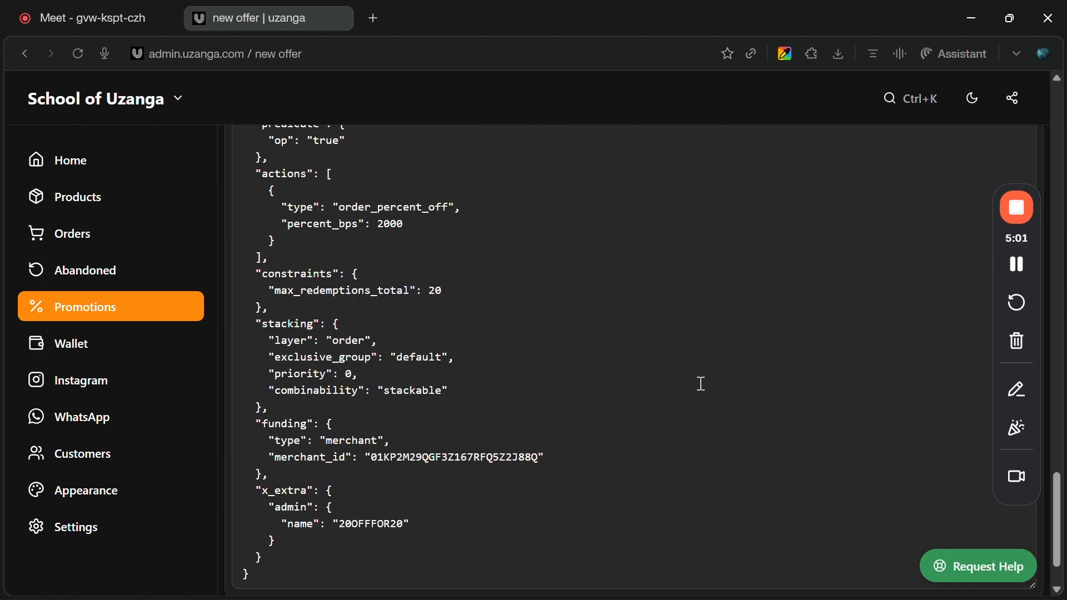
pyautogui.scroll(-1, 701, 384)
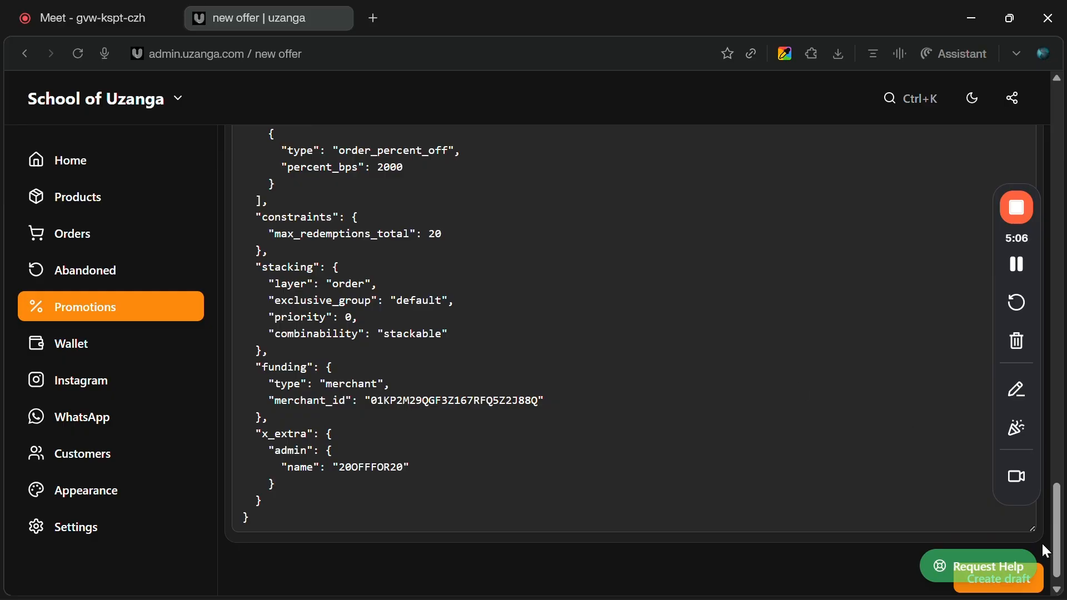
# Create the offer as a draft.
pyautogui.click(1012, 583)
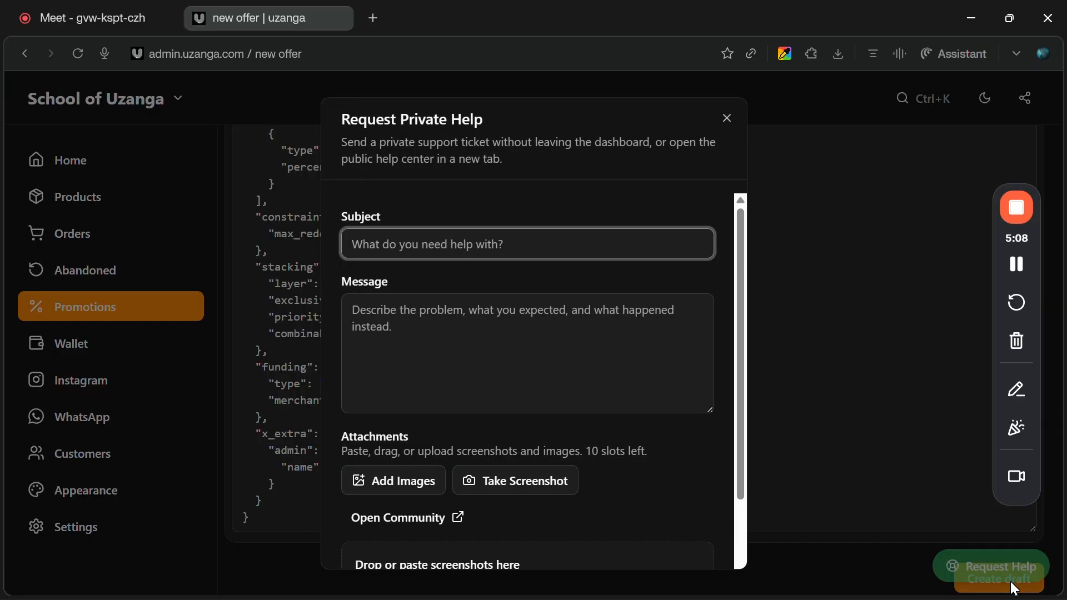
pyautogui.click(946, 512)
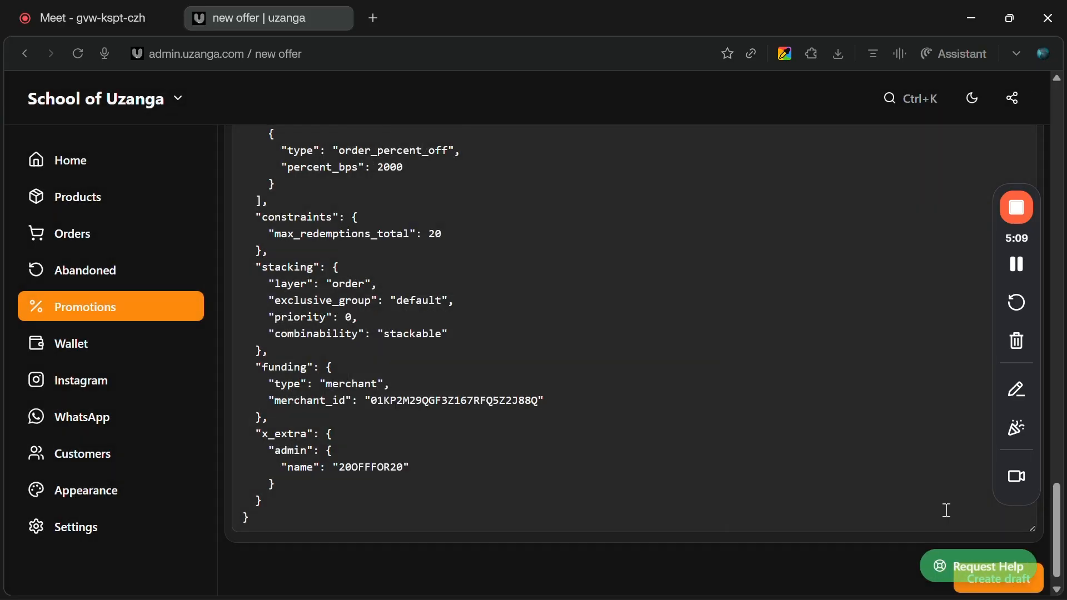
pyautogui.click(1007, 591)
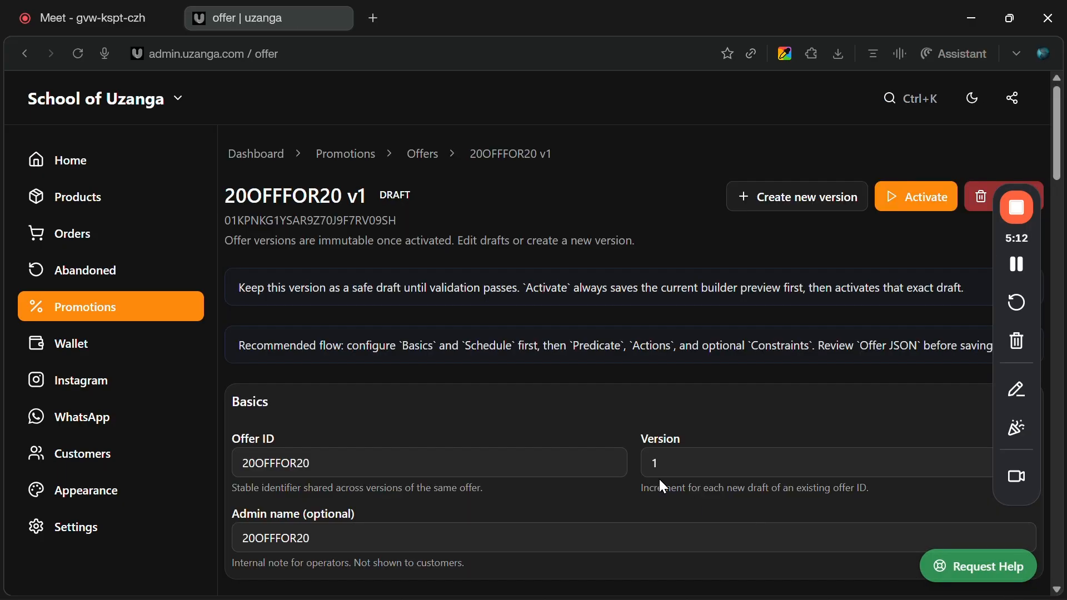
# Activate the 20OFFFOR20 draft offer.
pyautogui.scroll(-10, 662, 485)
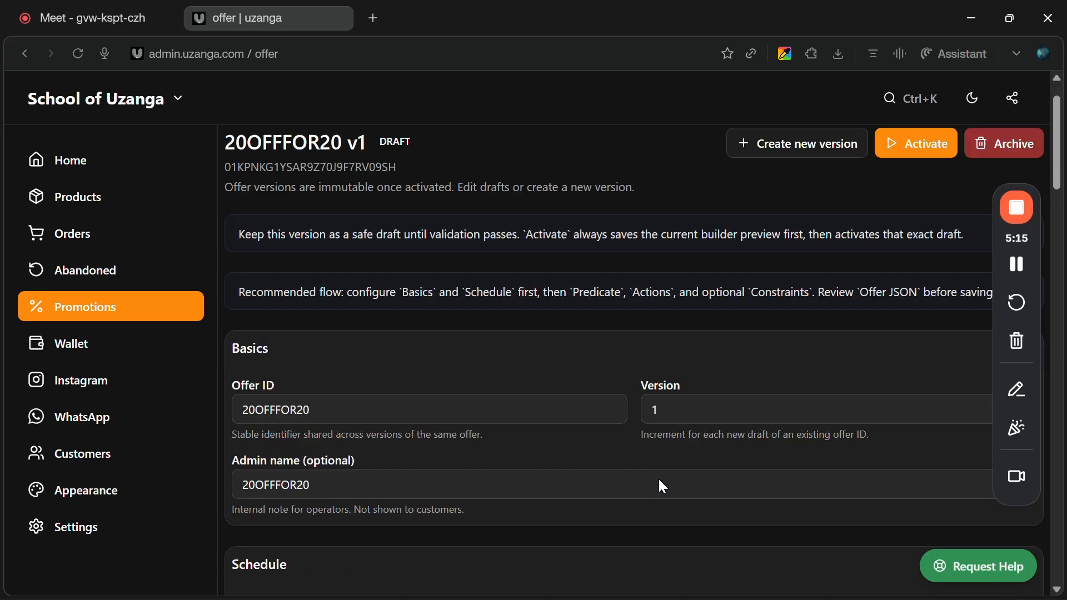
pyautogui.scroll(-12, 663, 486)
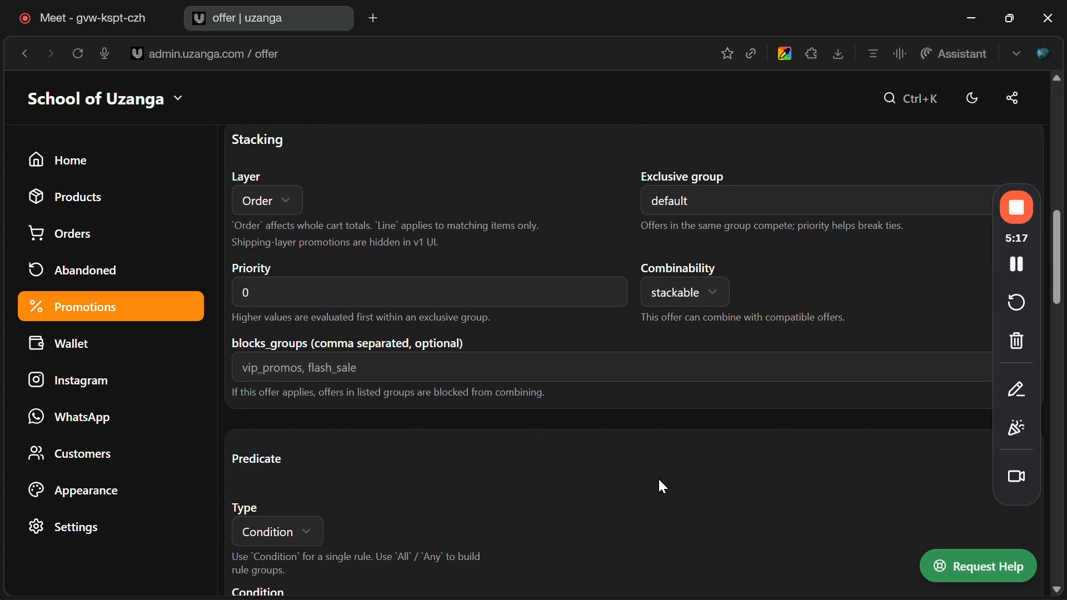
pyautogui.scroll(-8, 660, 481)
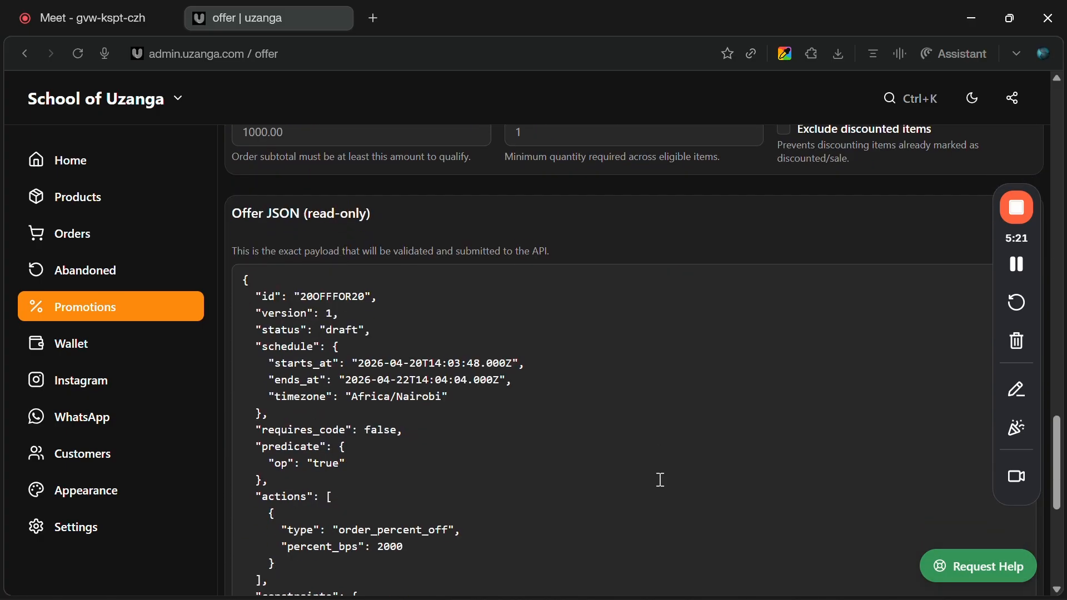
pyautogui.scroll(20, 660, 480)
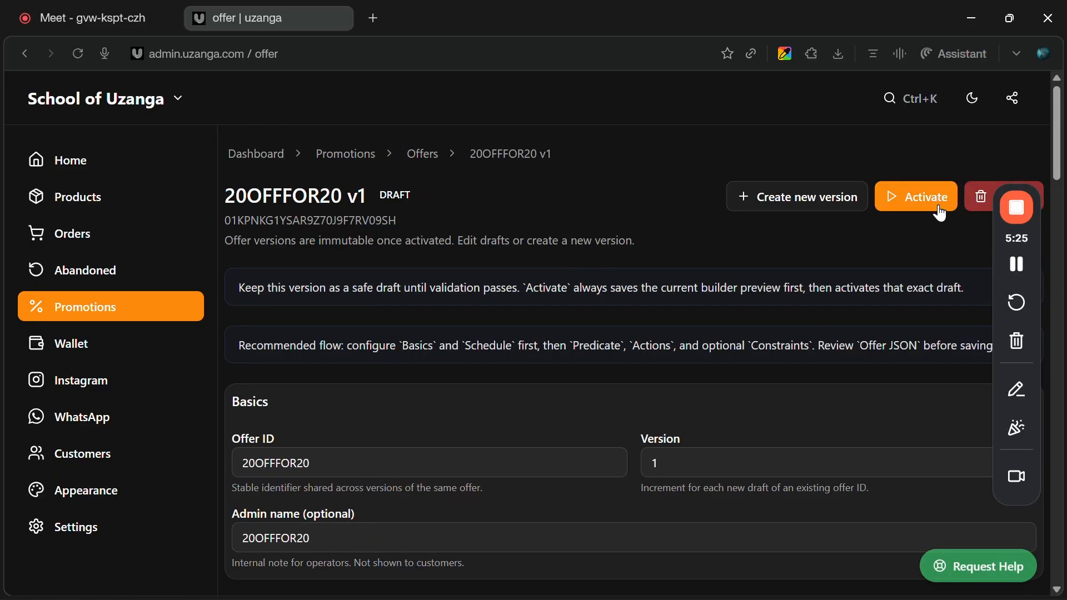
pyautogui.click(918, 188)
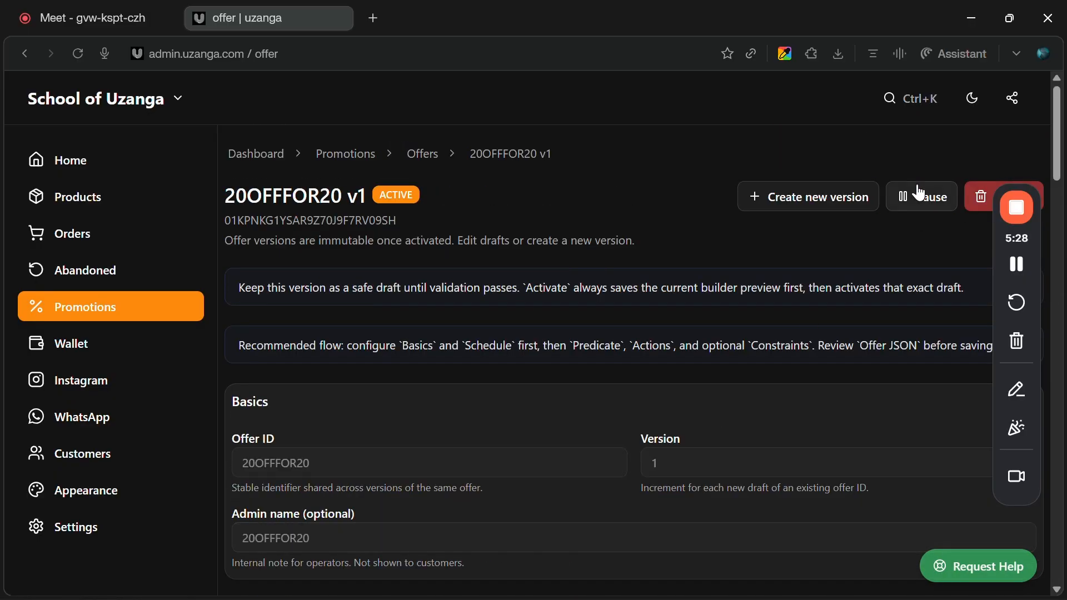
# Go through the offers list back to Promotions and open the Evaluator.
pyautogui.click(419, 157)
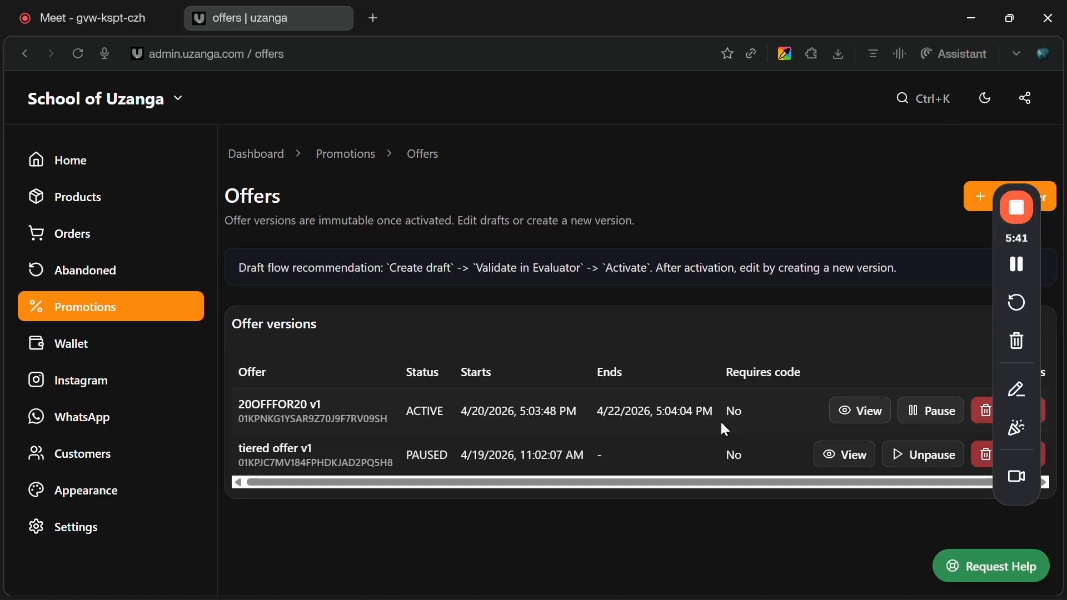
pyautogui.click(349, 165)
pyautogui.scroll(-1, 582, 446)
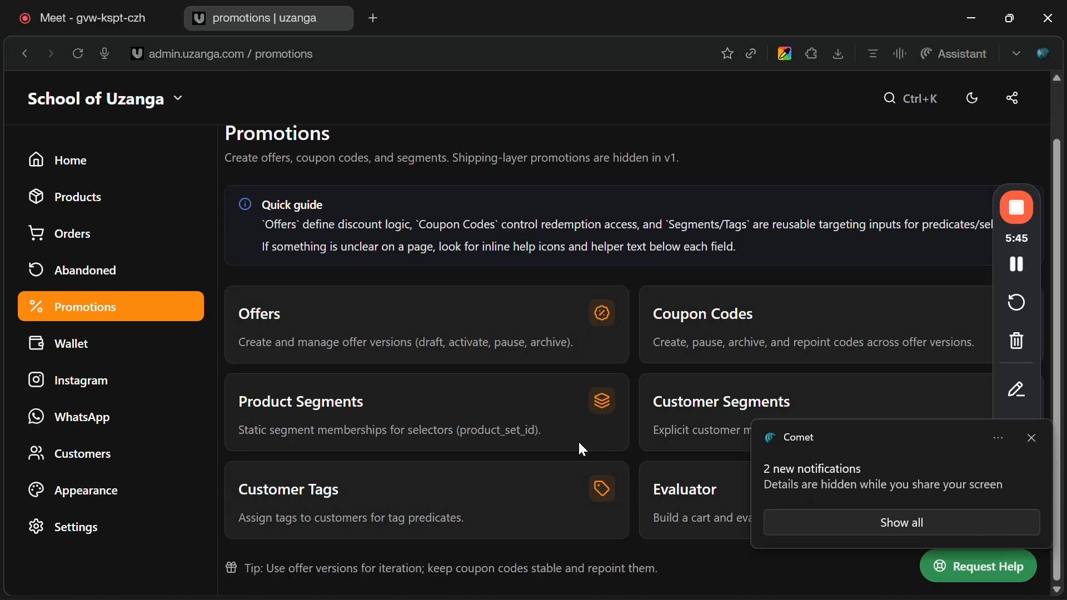
pyautogui.click(1030, 439)
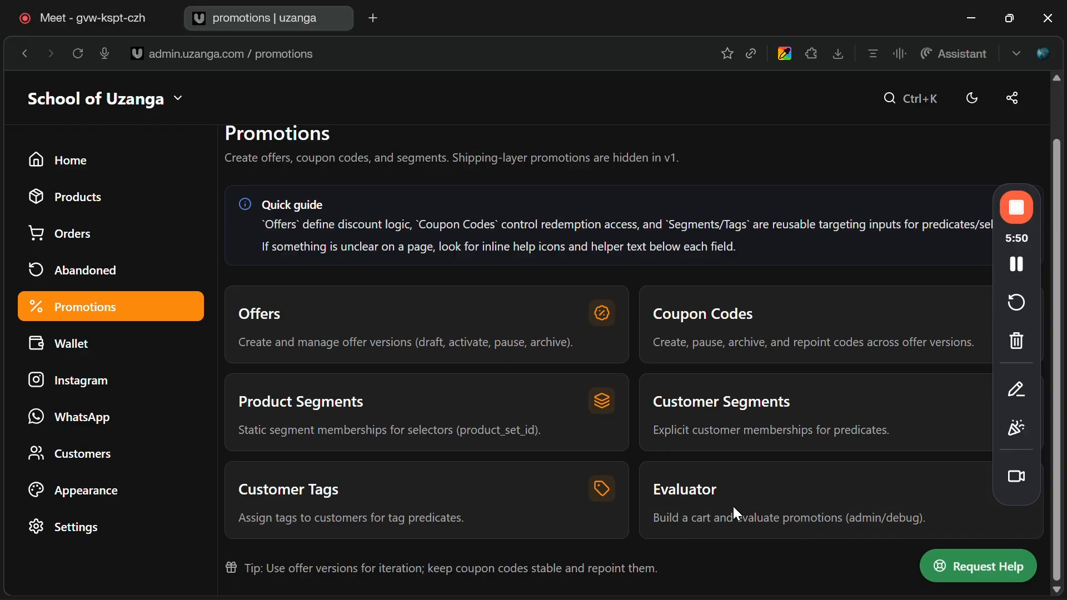
pyautogui.click(706, 489)
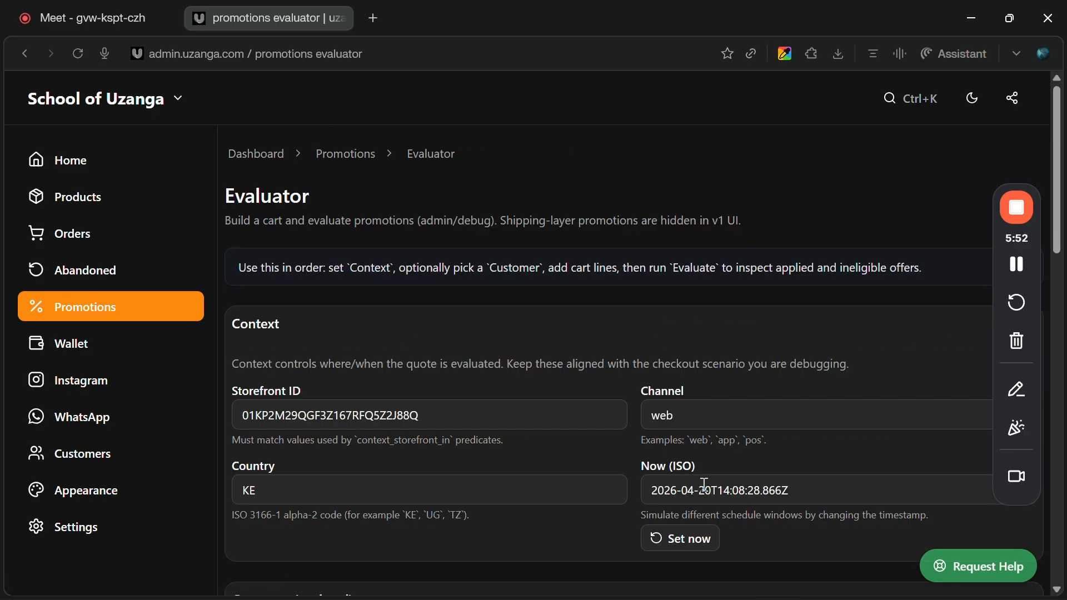
# Search the cart products for panda and select the Panda dunk #8C3G82 product.
pyautogui.scroll(-4, 373, 403)
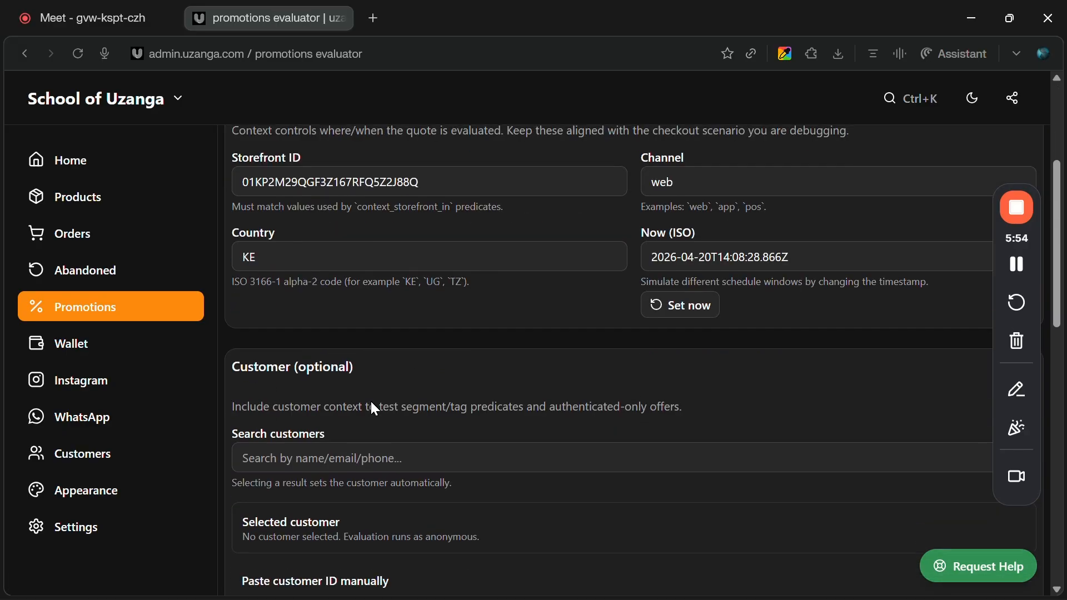
pyautogui.scroll(-1, 371, 402)
pyautogui.click(443, 401)
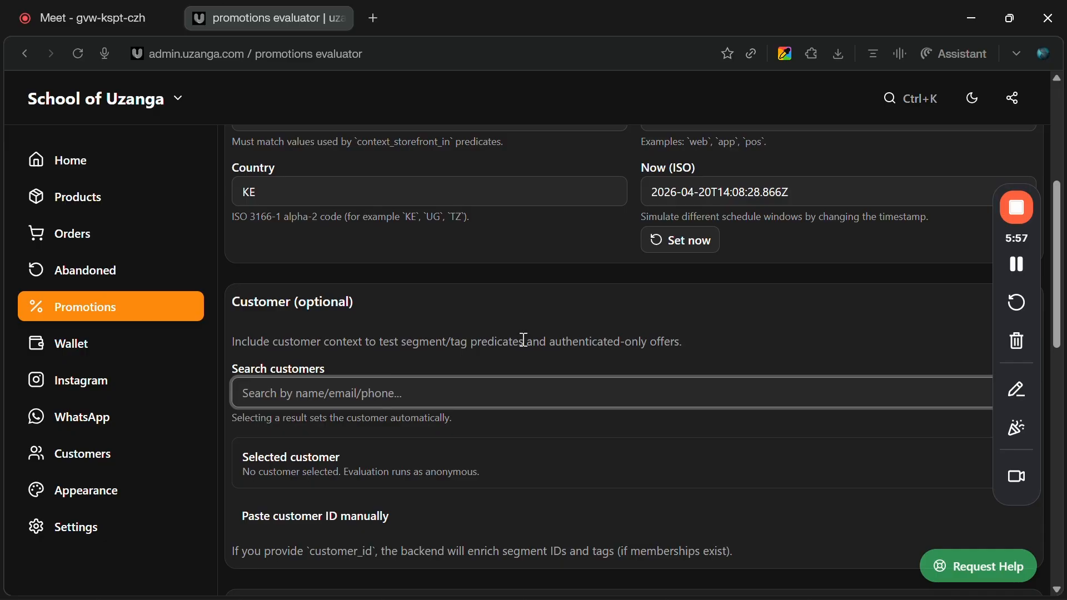
pyautogui.scroll(-3, 527, 342)
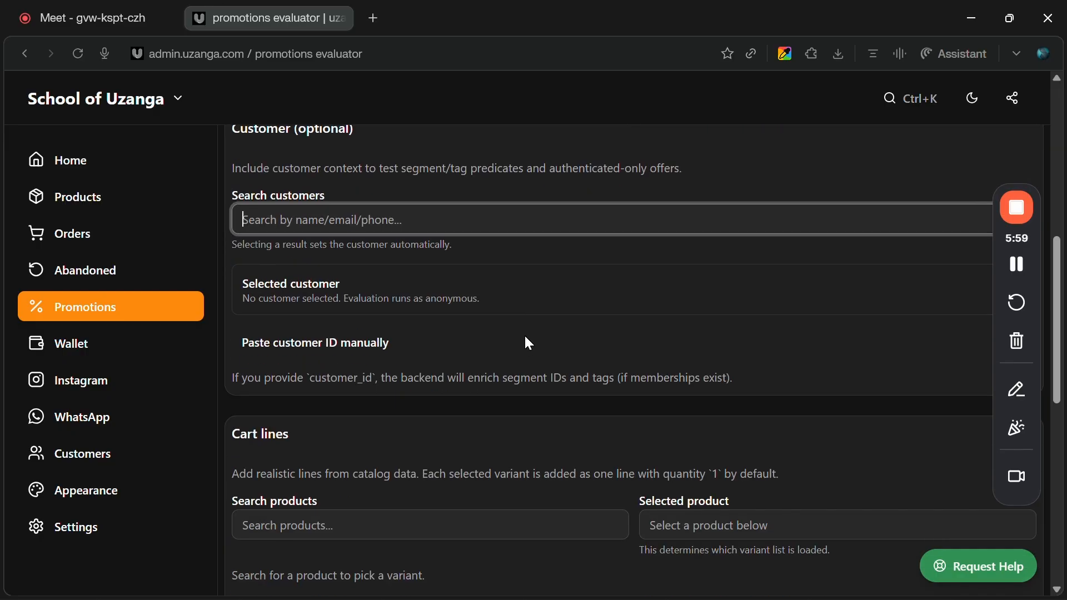
pyautogui.scroll(-3, 529, 343)
pyautogui.click(506, 347)
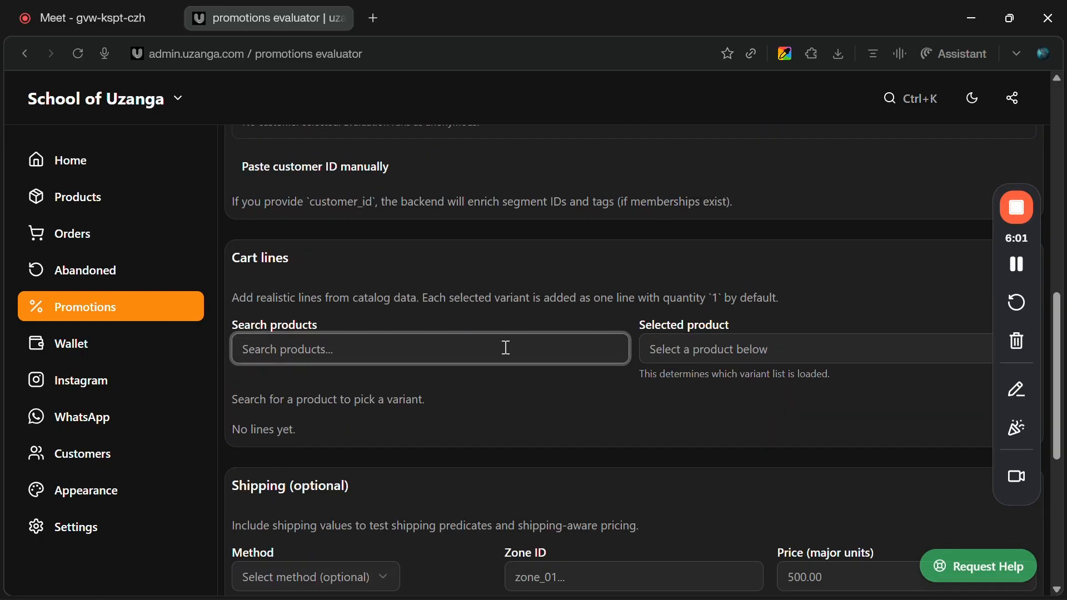
pyautogui.write('panda')
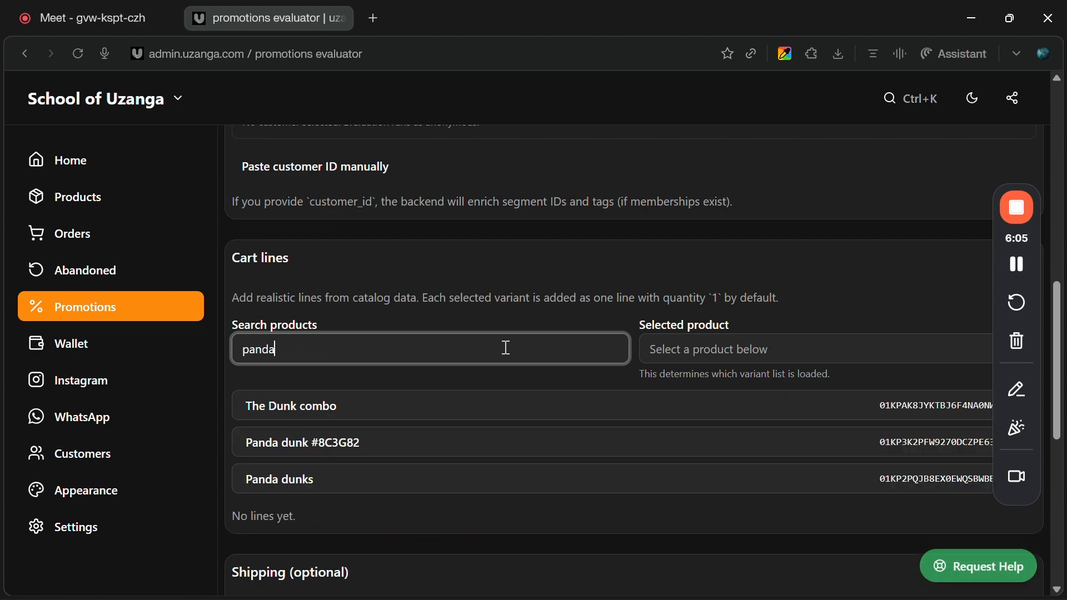
pyautogui.click(322, 443)
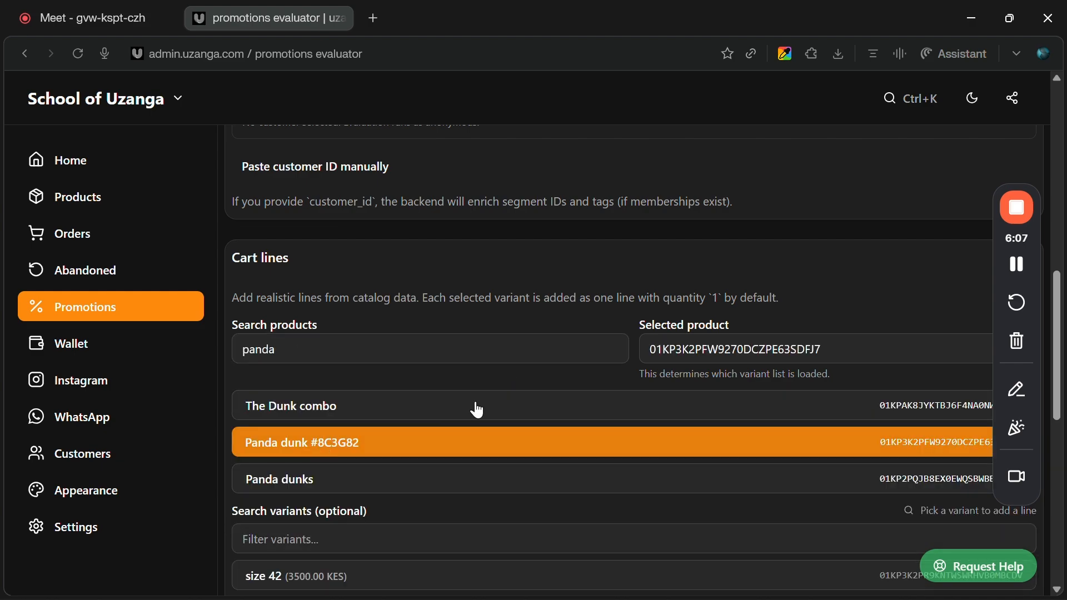
# Add the product's size 42 variant as a cart line.
pyautogui.scroll(-2, 477, 405)
pyautogui.scroll(-1, 477, 402)
pyautogui.click(362, 386)
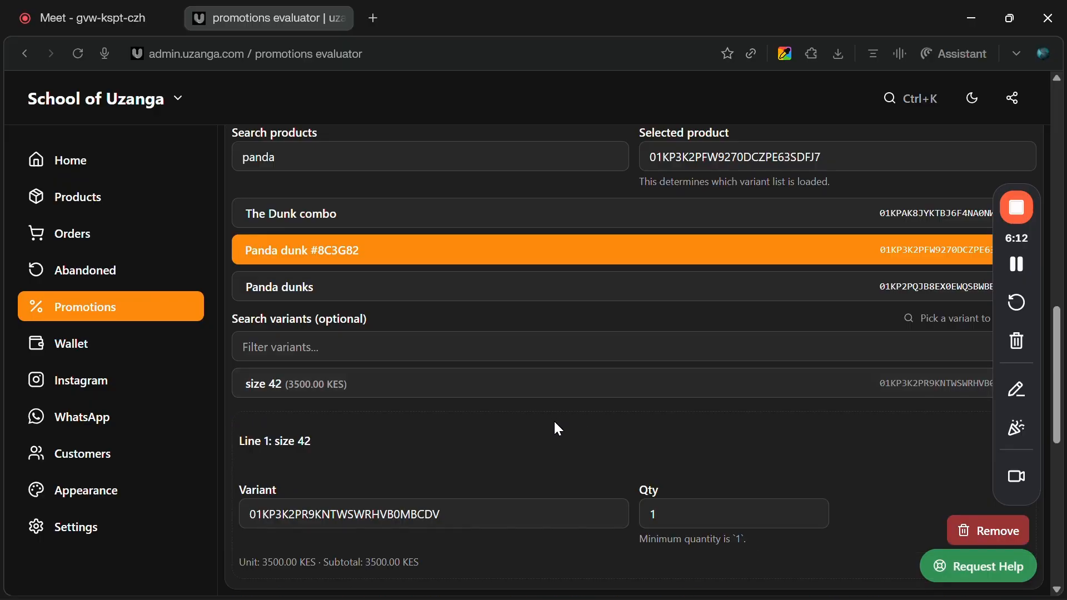
pyautogui.scroll(2, 555, 420)
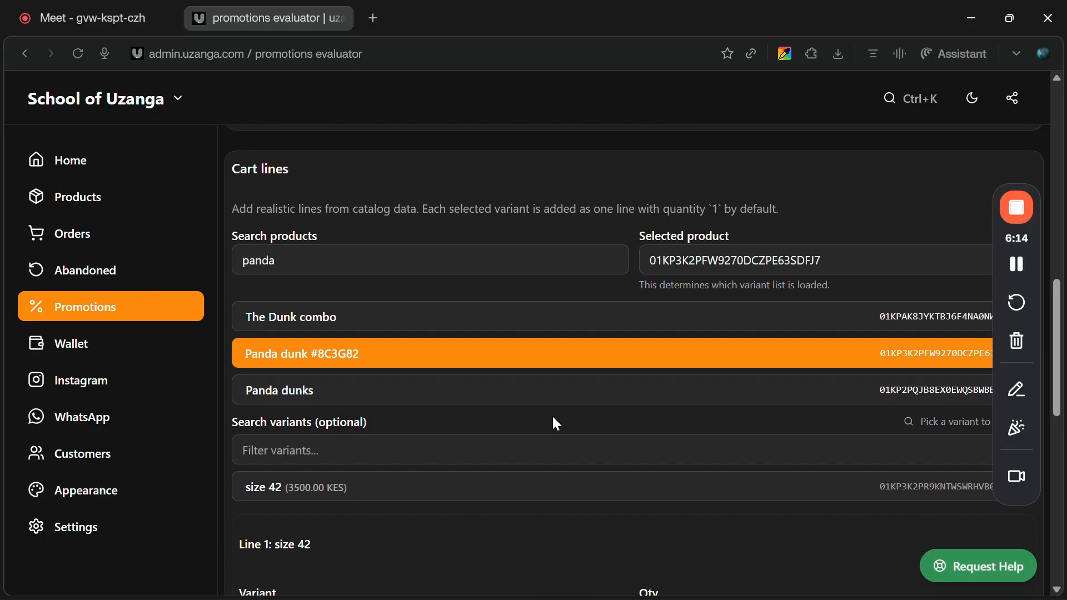
pyautogui.scroll(-8, 556, 424)
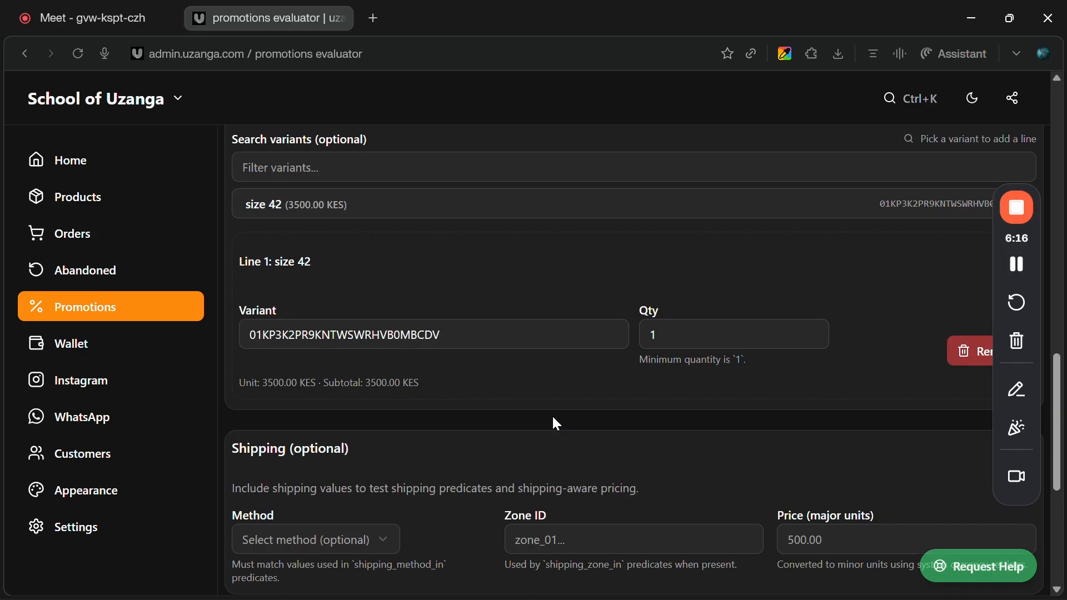
# Run the evaluation of the sample cart in the promotions Evaluator.
pyautogui.scroll(-1, 554, 417)
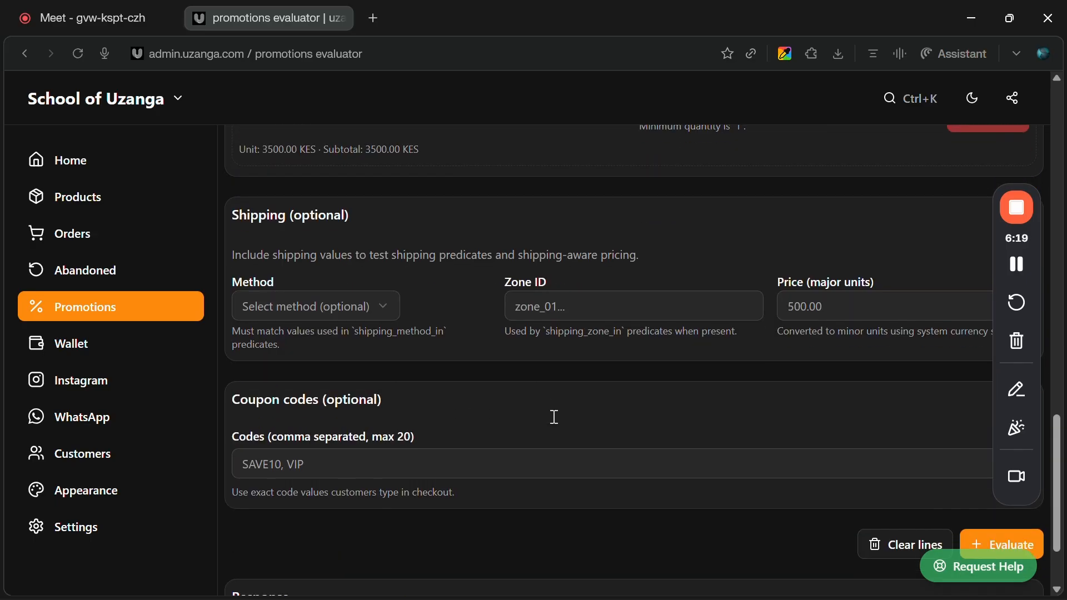
pyautogui.scroll(2, 554, 417)
pyautogui.scroll(-3, 556, 424)
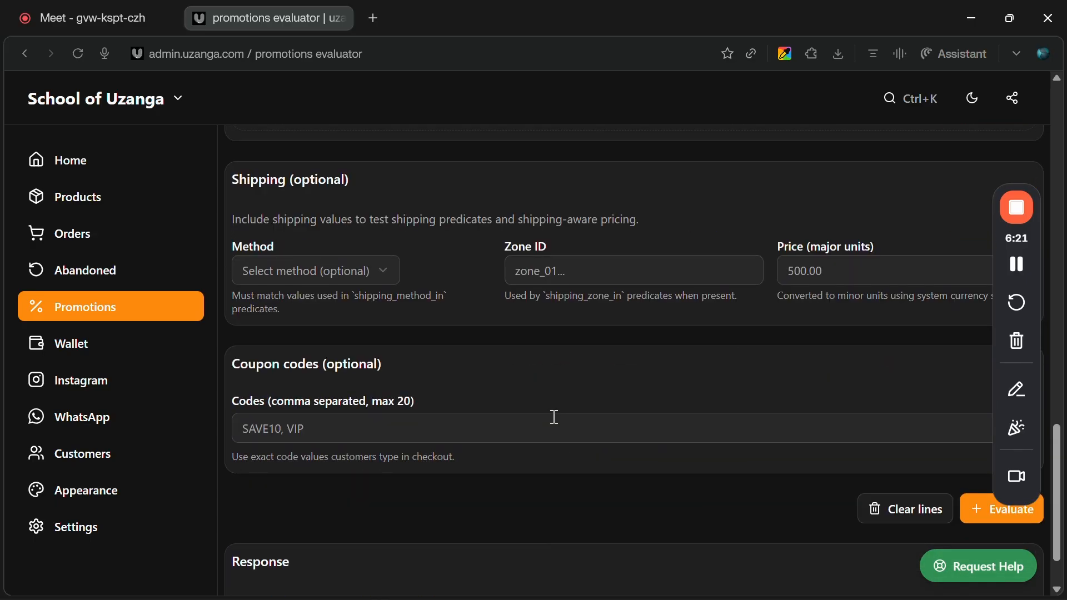
pyautogui.scroll(-1, 555, 417)
pyautogui.scroll(3, 810, 479)
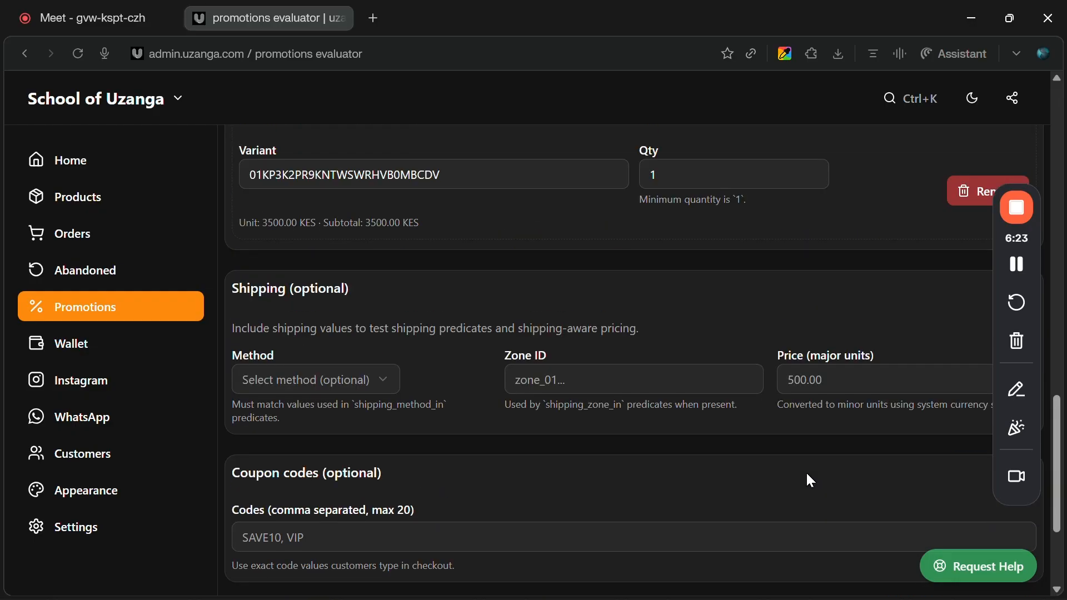
pyautogui.scroll(-2, 810, 478)
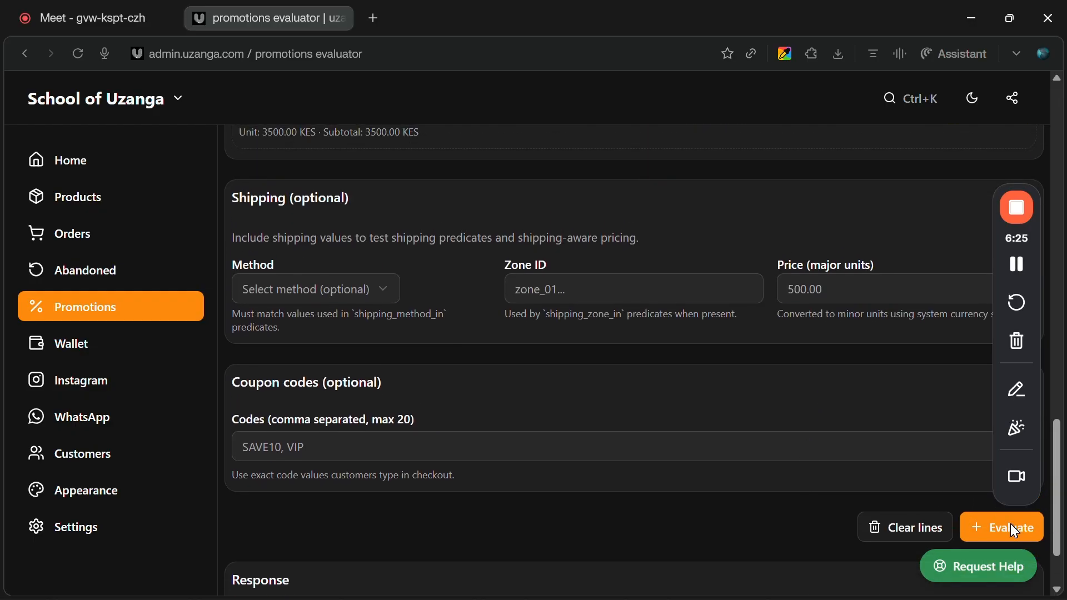
pyautogui.click(982, 528)
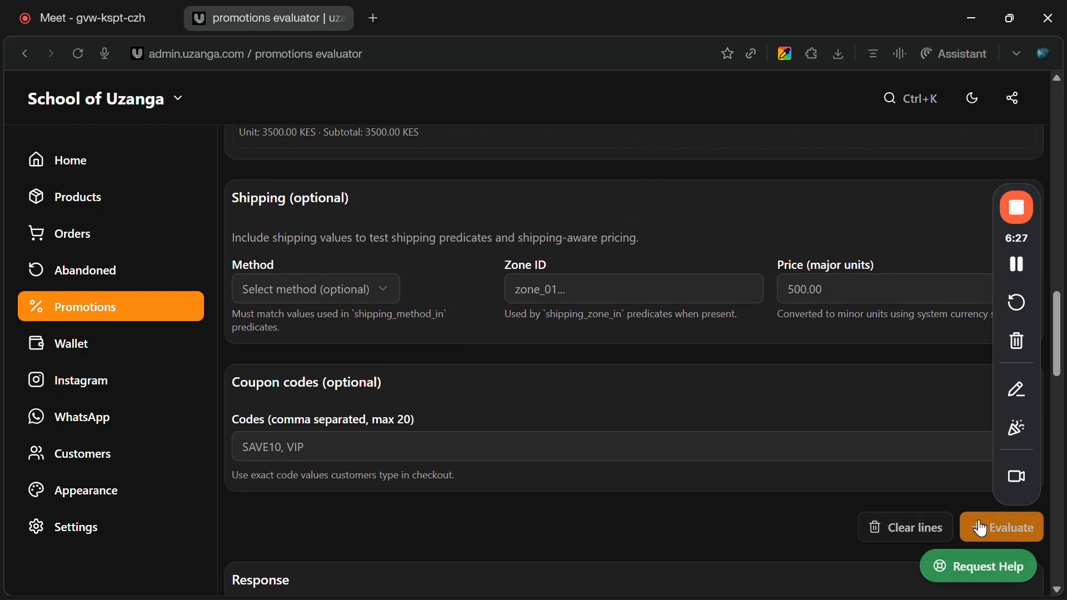
# Examine the evaluation response: totals, the applied offer and the raw JSON output.
pyautogui.scroll(-7, 561, 463)
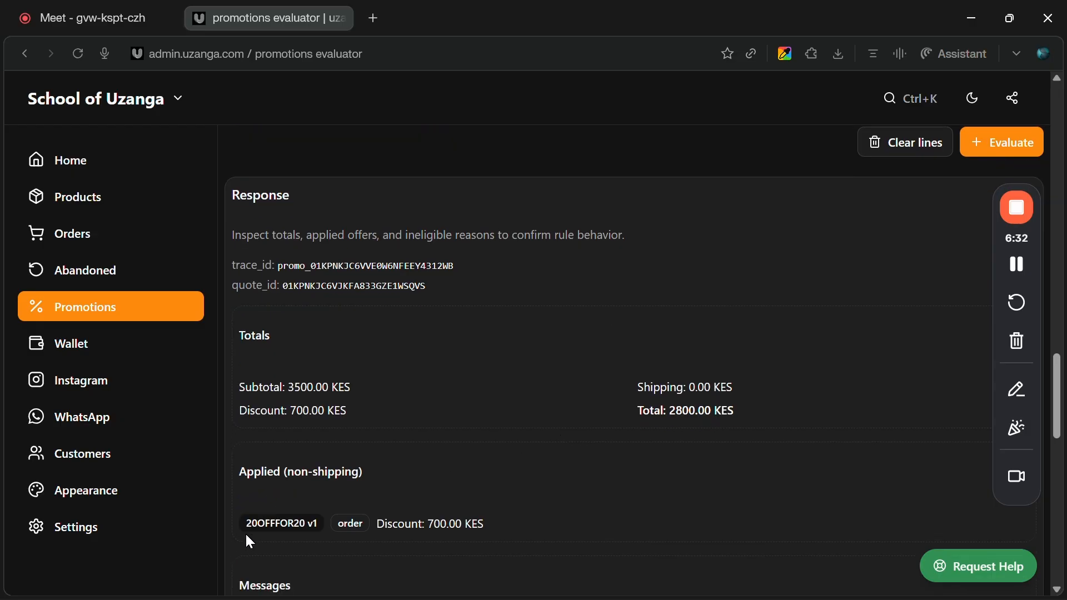
pyautogui.moveTo(245, 526); pyautogui.dragTo(344, 525)
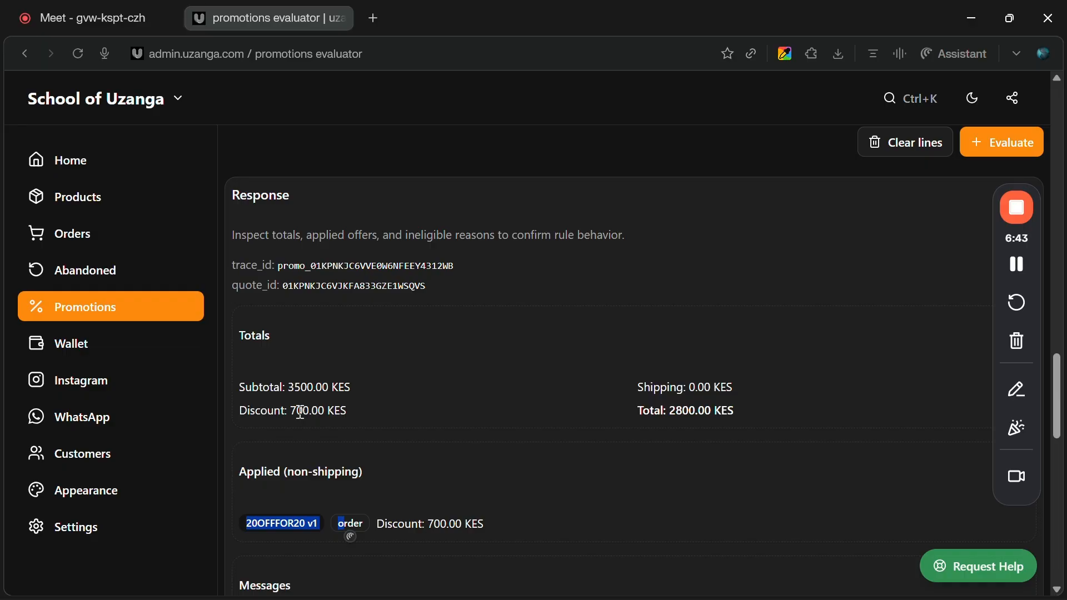
pyautogui.scroll(-14, 301, 411)
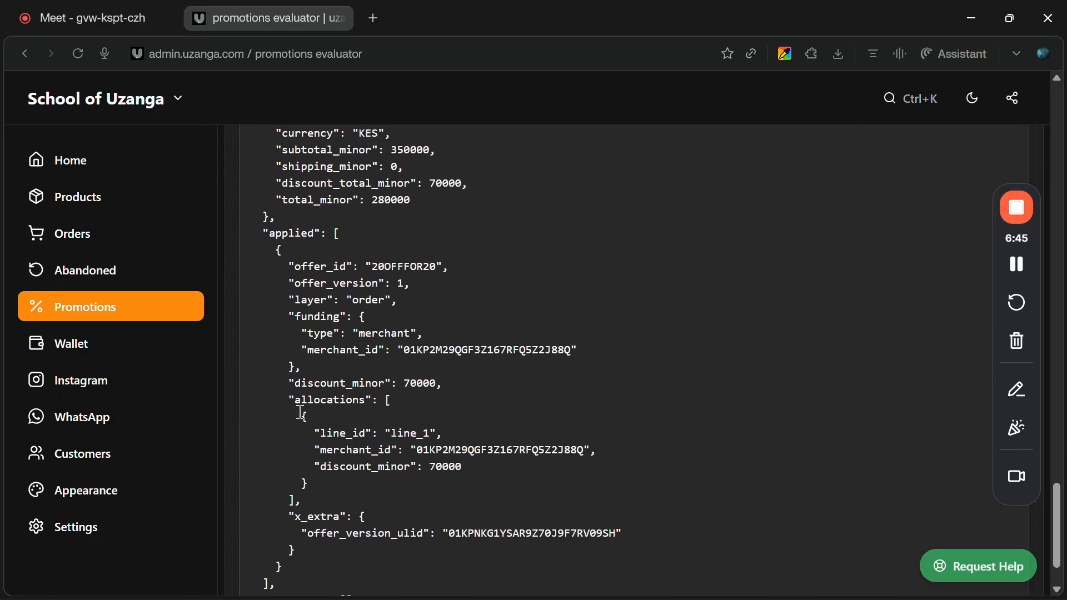
pyautogui.scroll(6, 301, 412)
pyautogui.scroll(3, 300, 411)
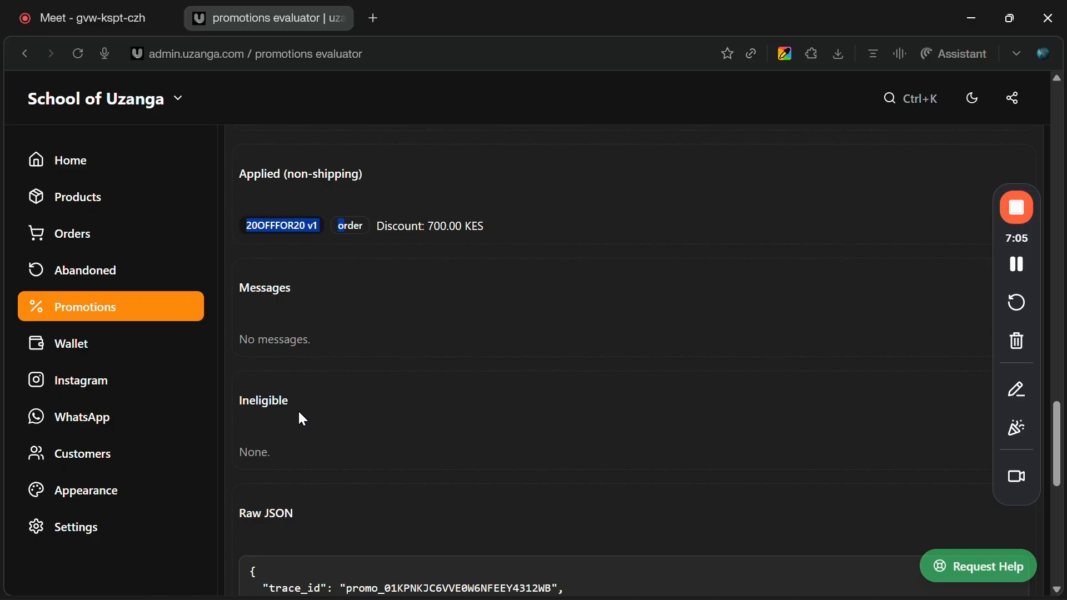
pyautogui.scroll(-3, 470, 437)
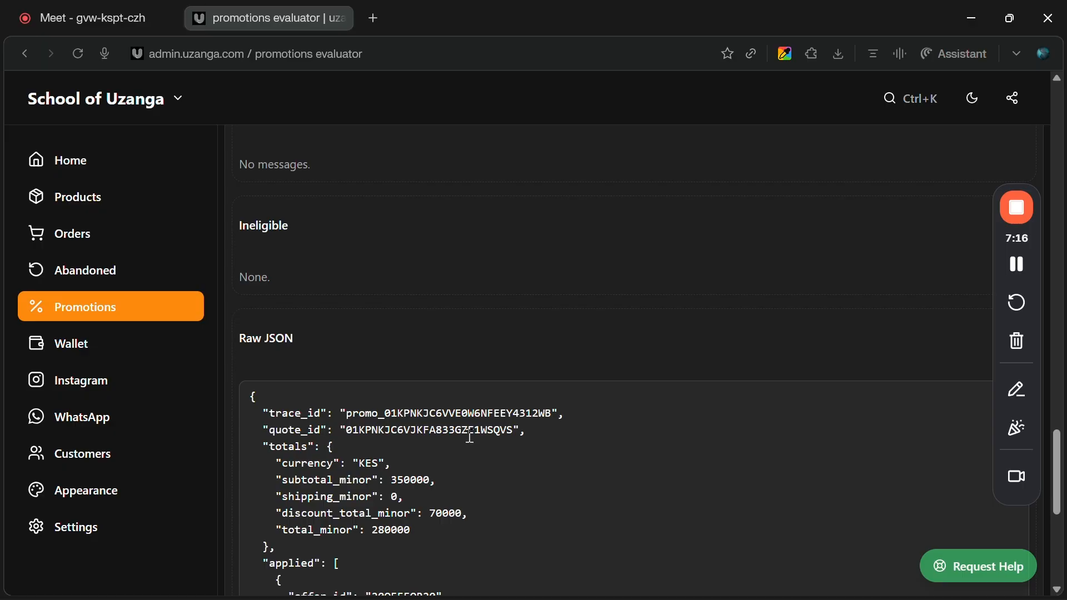
pyautogui.scroll(-7, 470, 437)
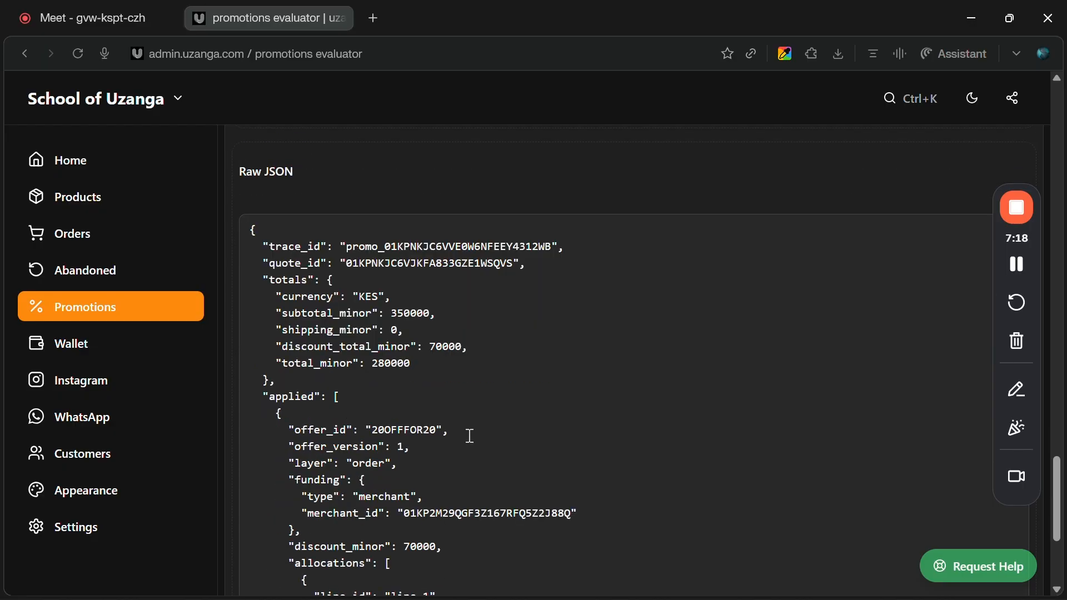
pyautogui.scroll(12, 469, 436)
pyautogui.scroll(-3, 469, 437)
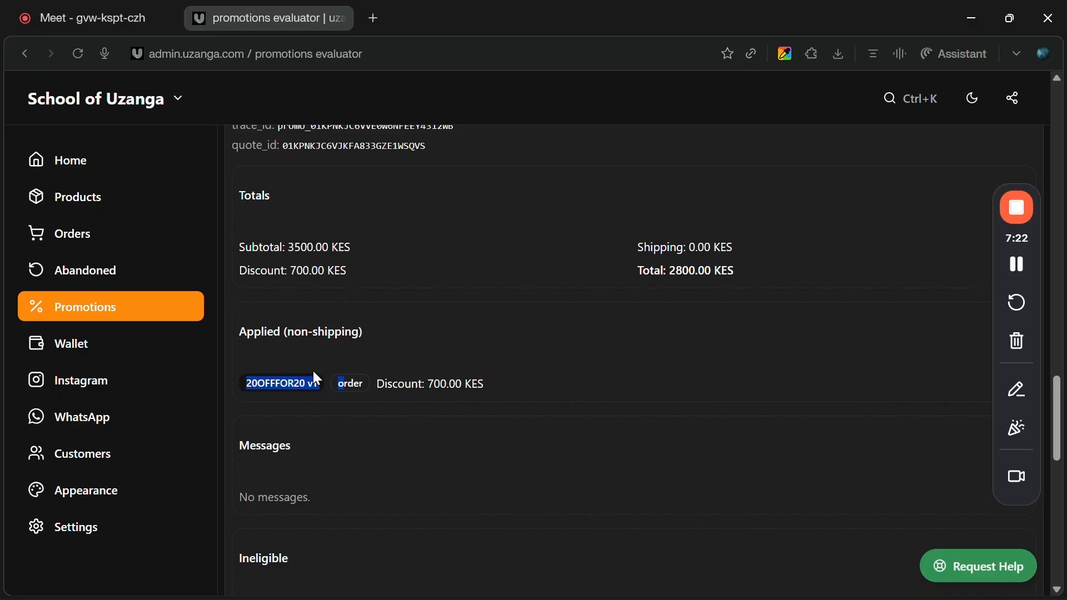
# Open the storefront from the admin account menu.
pyautogui.click(1014, 97)
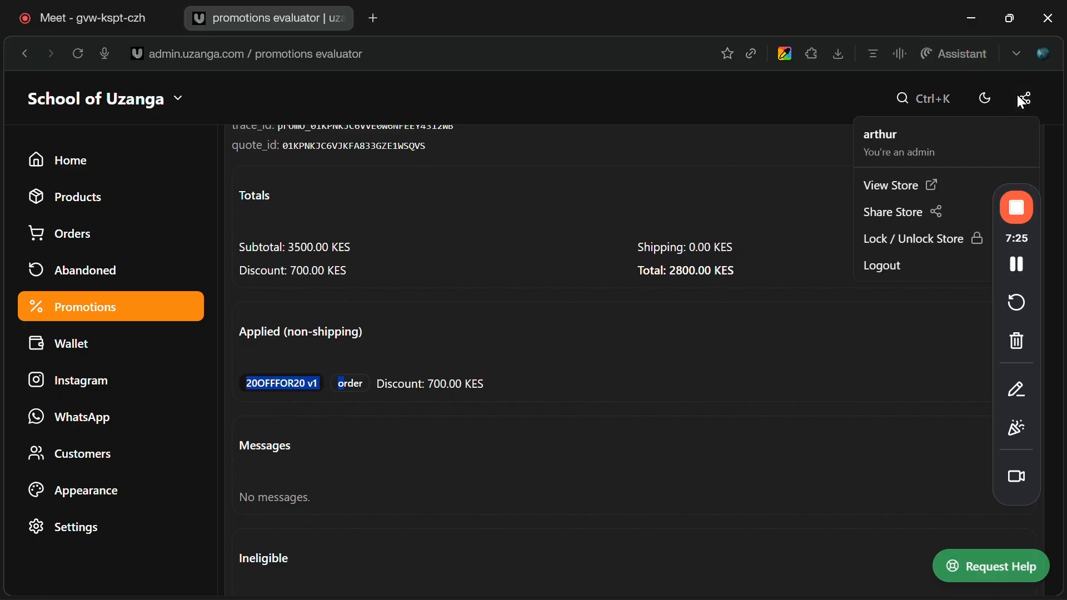
pyautogui.click(895, 187)
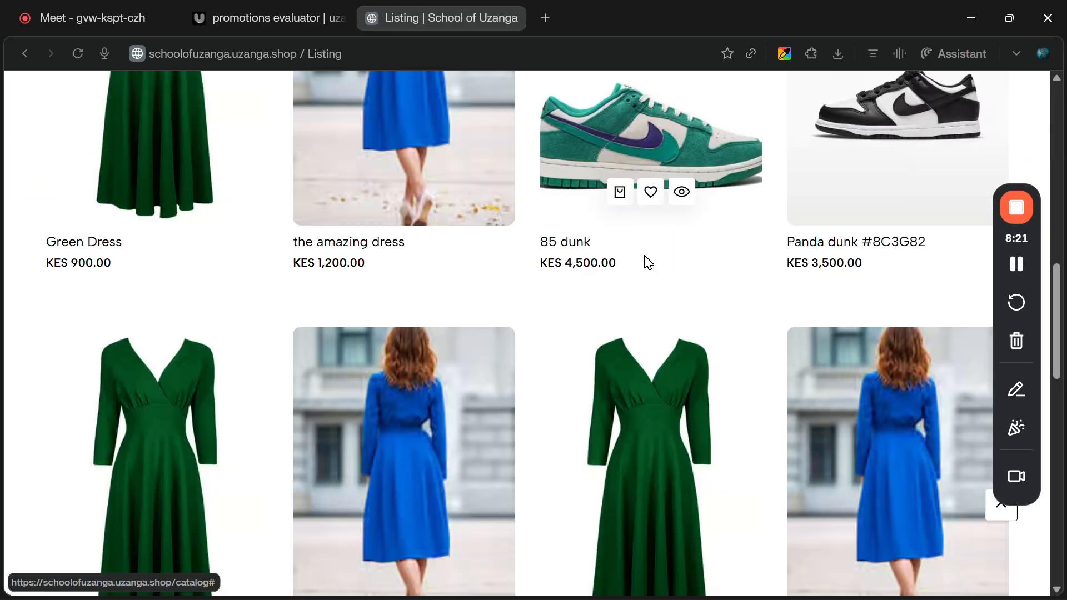
pyautogui.scroll(2, 649, 263)
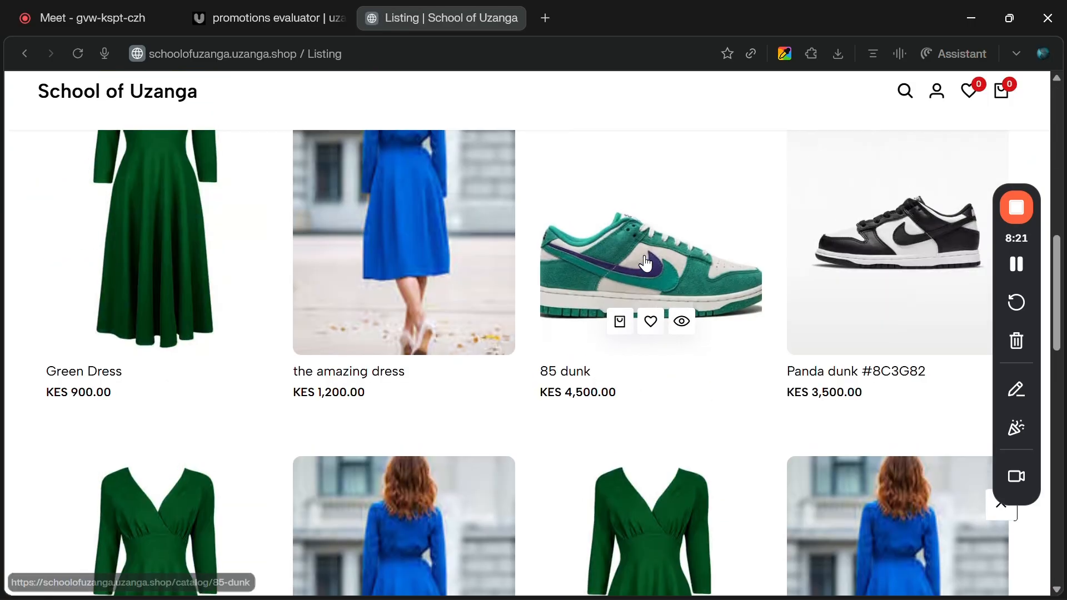
# Quick-view the 85 dunk, choose size 41 and buy it now to reach checkout.
pyautogui.click(682, 320)
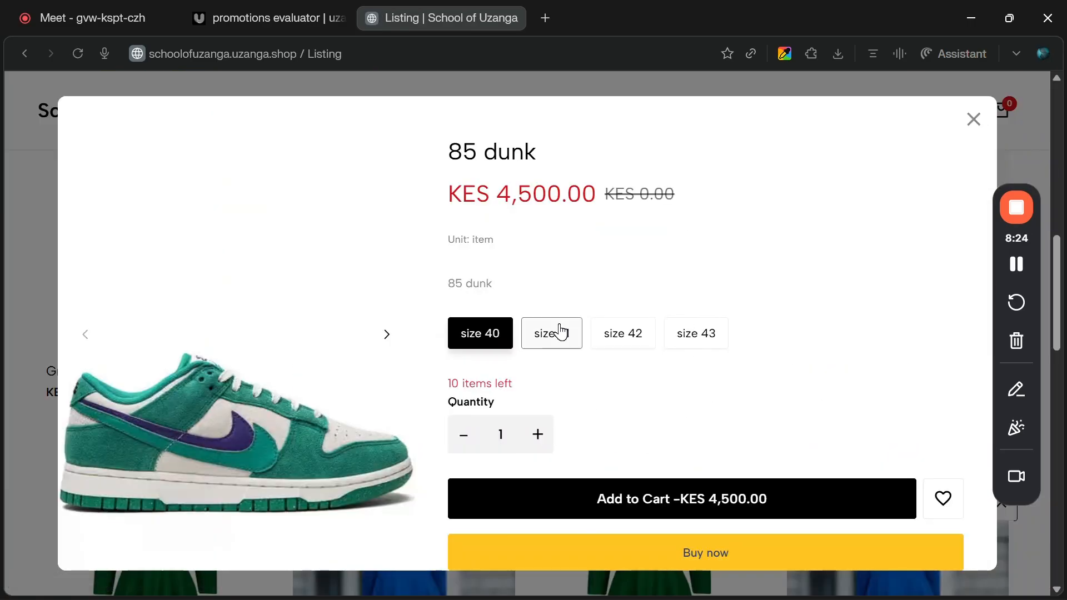
pyautogui.click(556, 332)
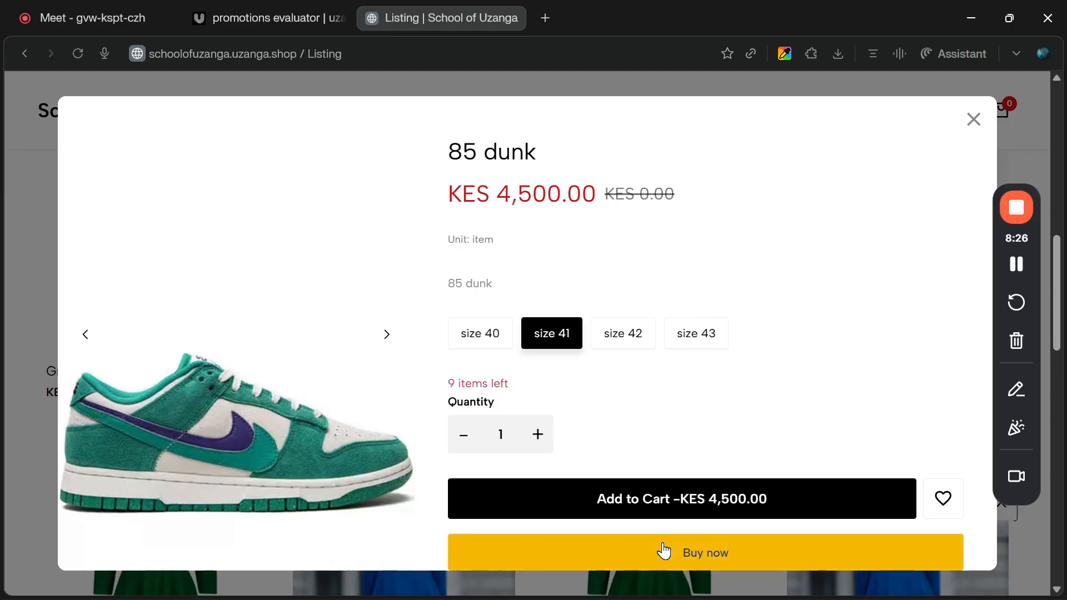
pyautogui.click(665, 552)
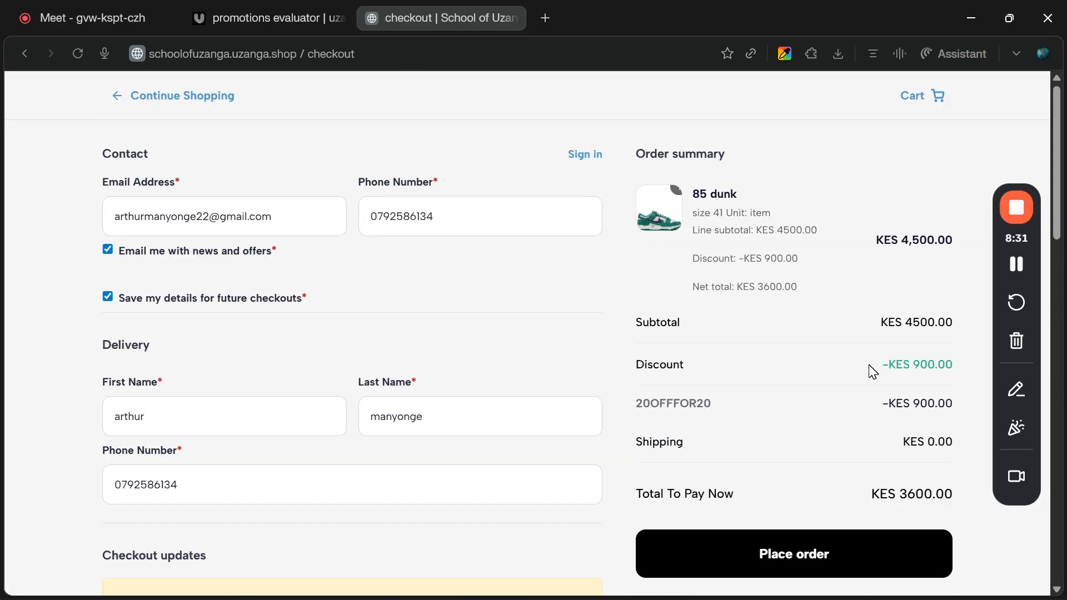
# Examine the checkout order summary for the 20OFFFOR20 discount and total.
pyautogui.scroll(-2, 872, 370)
pyautogui.scroll(1, 872, 369)
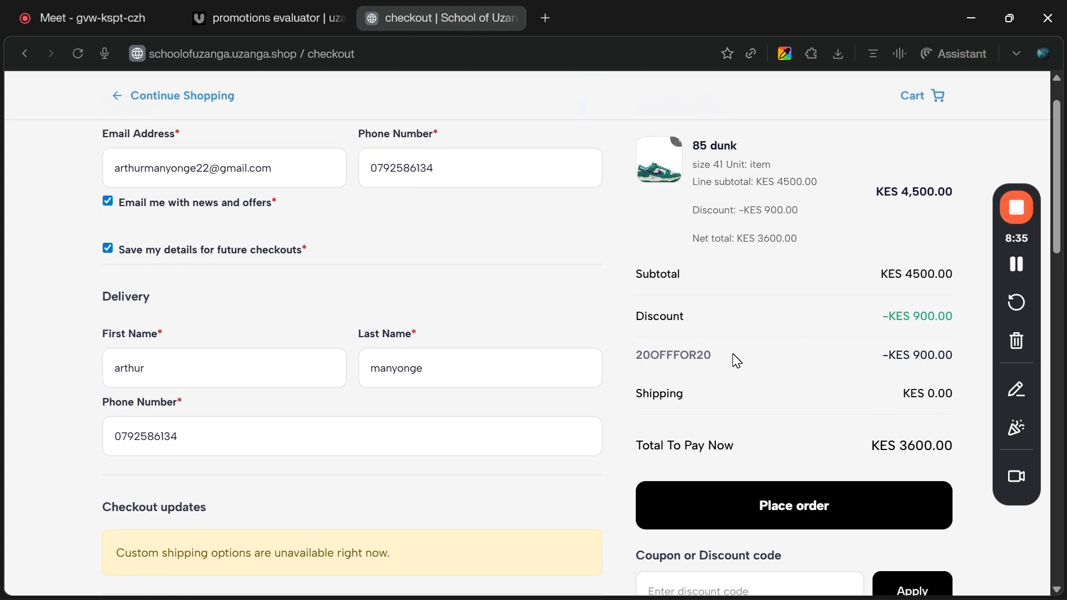
pyautogui.scroll(1, 696, 356)
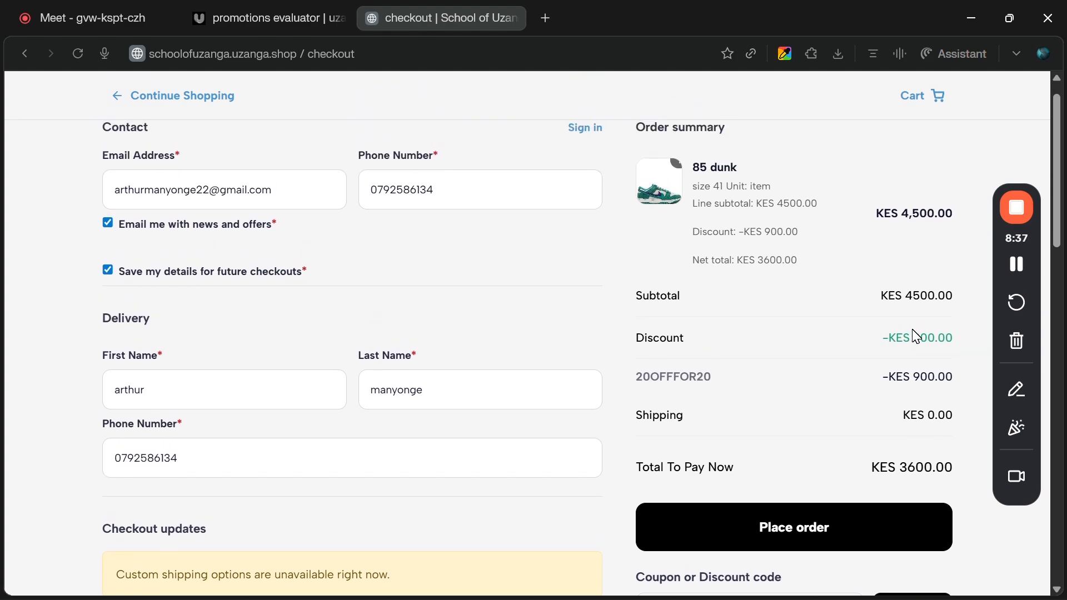
pyautogui.scroll(-3, 754, 457)
pyautogui.scroll(2, 751, 451)
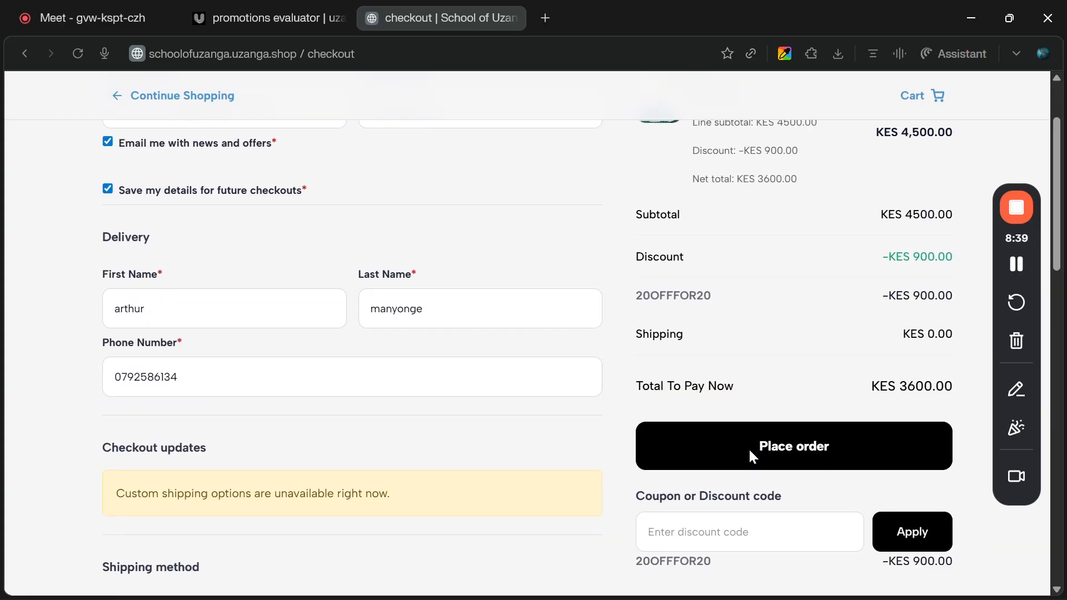
pyautogui.scroll(-2, 751, 451)
pyautogui.scroll(2, 852, 417)
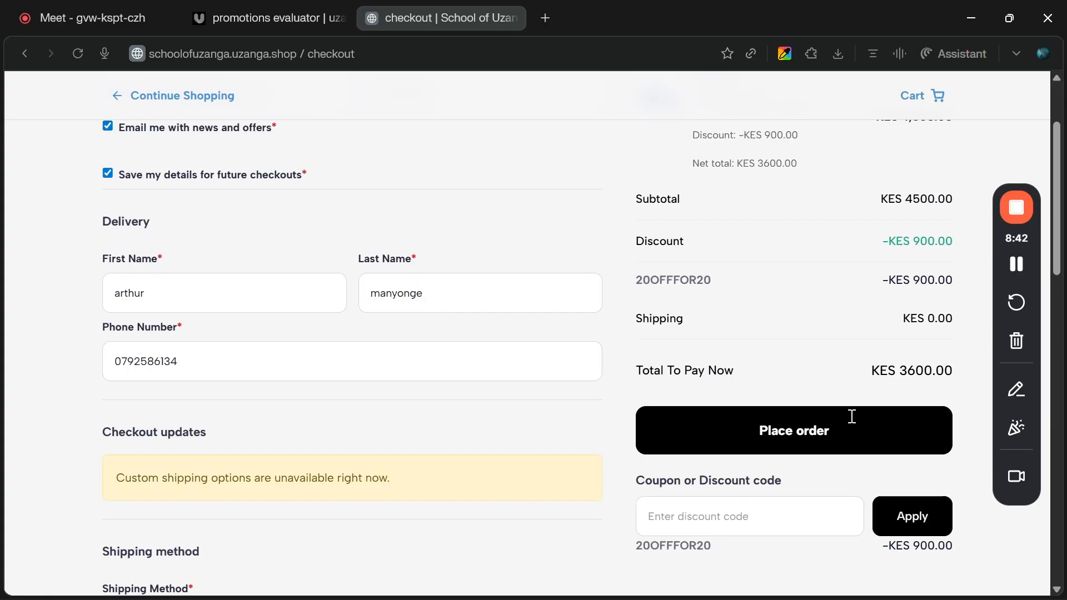
pyautogui.scroll(1, 883, 348)
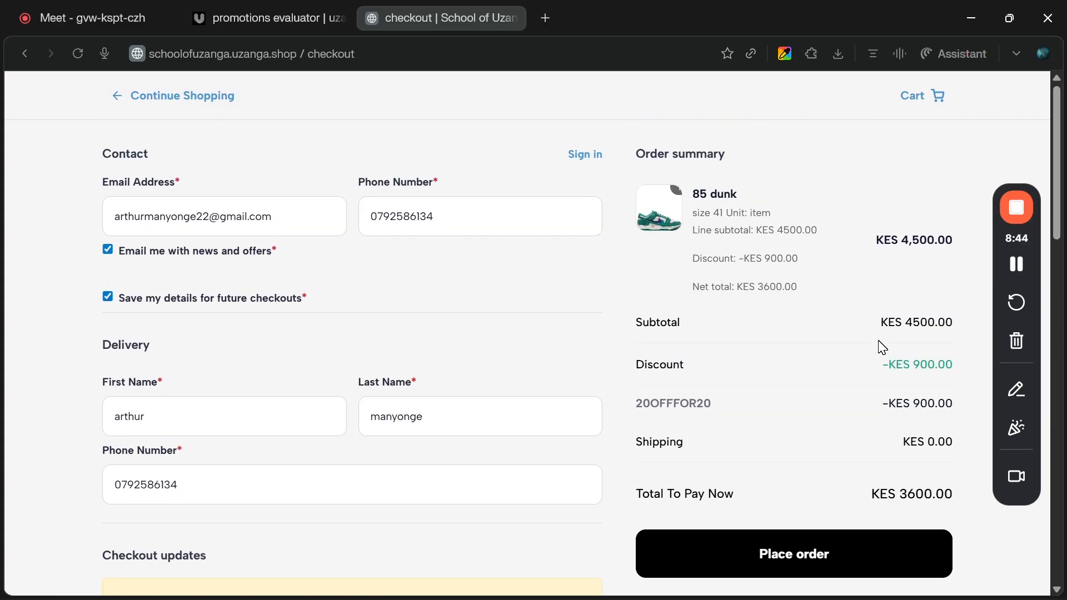
pyautogui.scroll(-1, 879, 347)
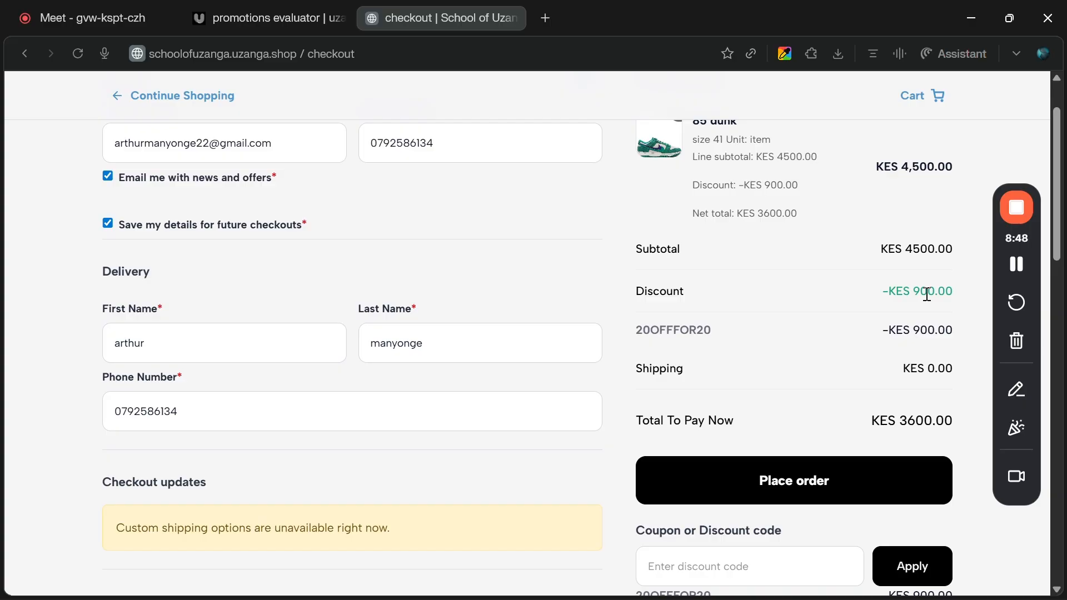
pyautogui.scroll(-1, 927, 294)
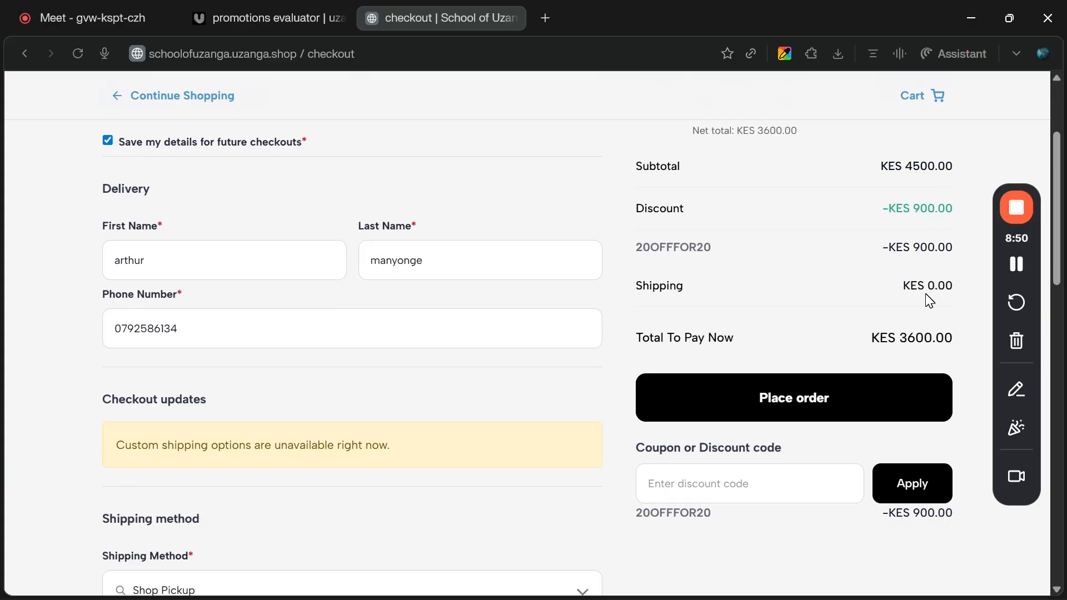
pyautogui.scroll(1, 929, 298)
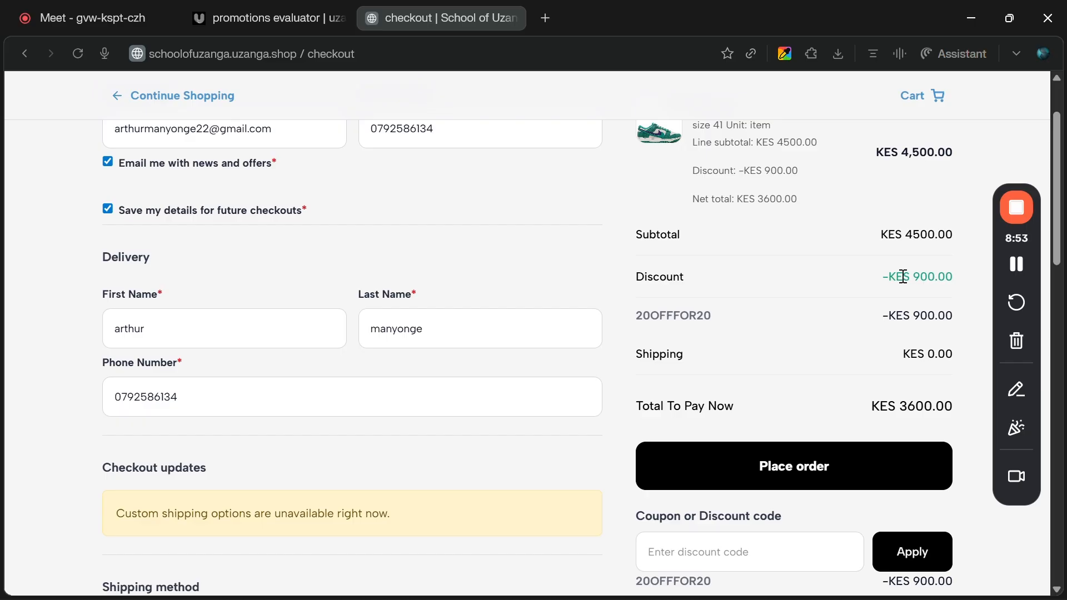
pyautogui.scroll(1, 569, 238)
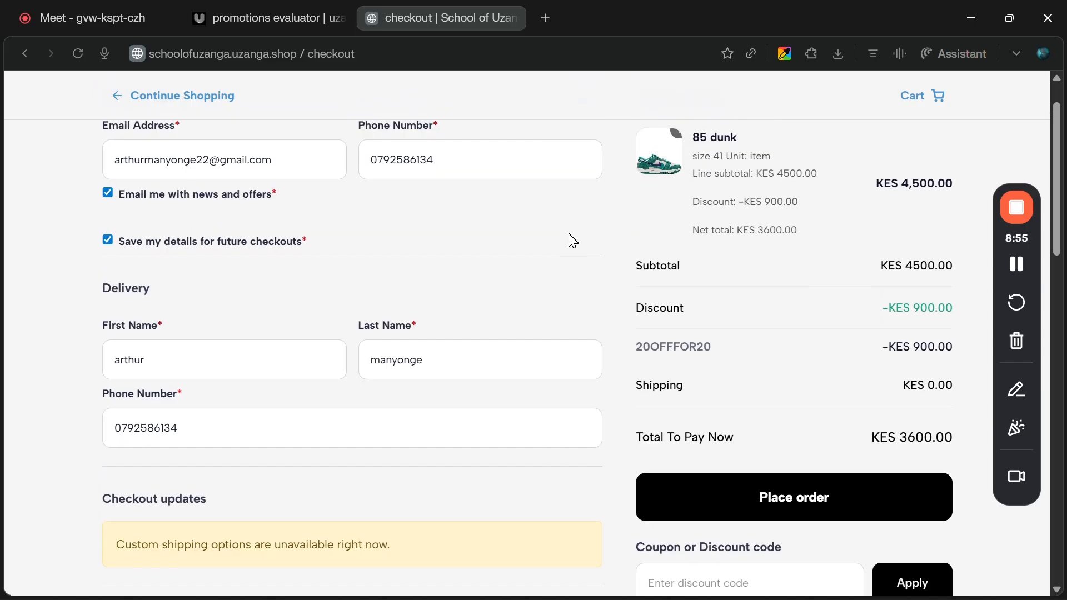